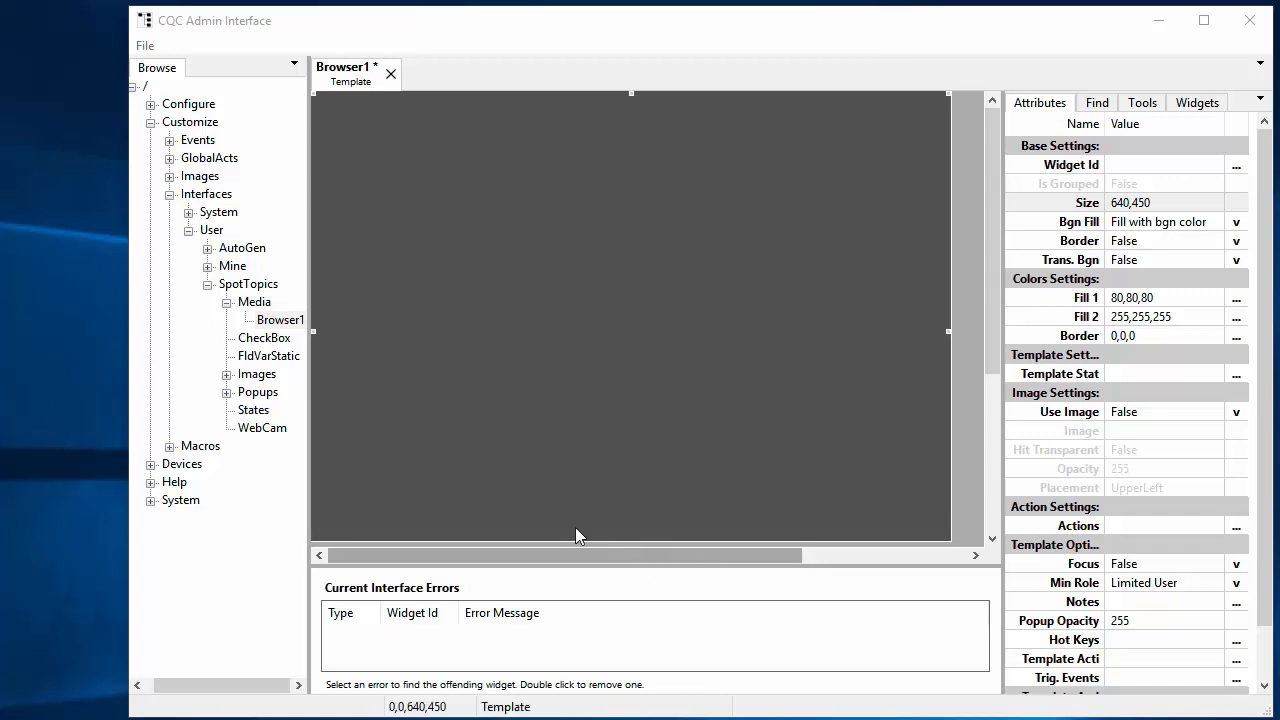
Add a Cover Art Browser widget to the template and enlarge it to about 610 by 362 at 17,59
right_click(533, 535)
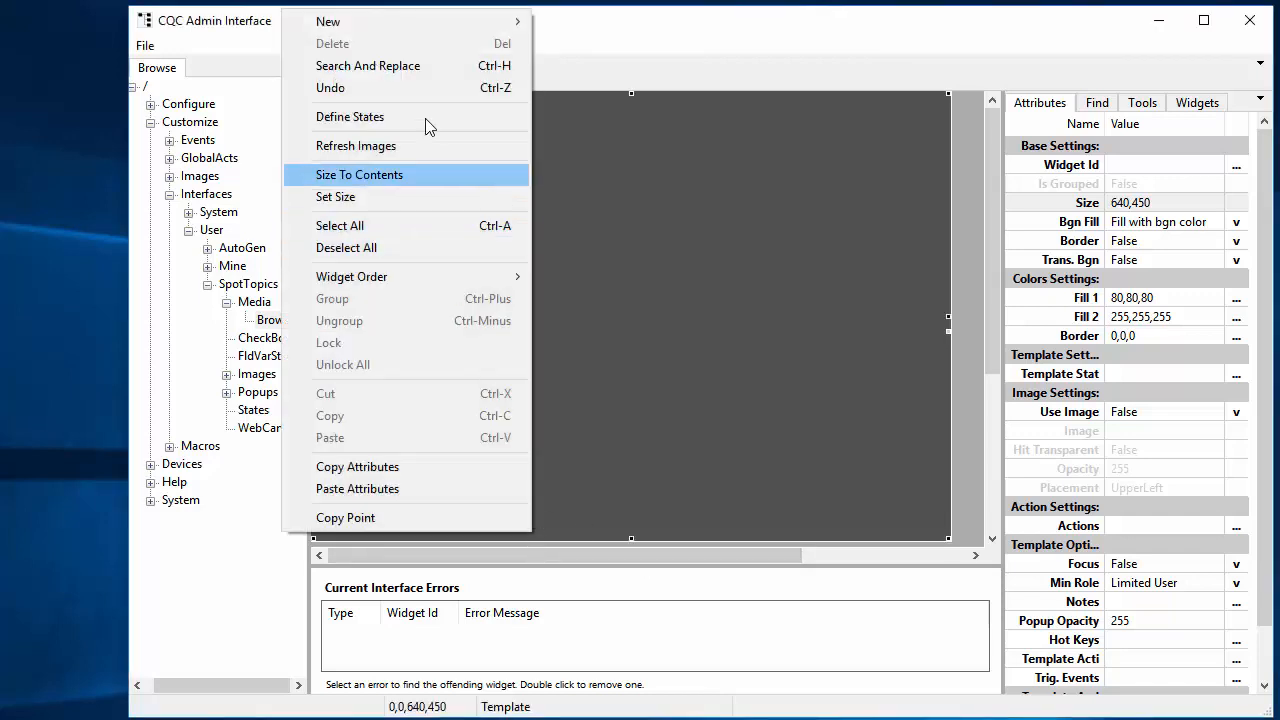
mouse_move(380, 24)
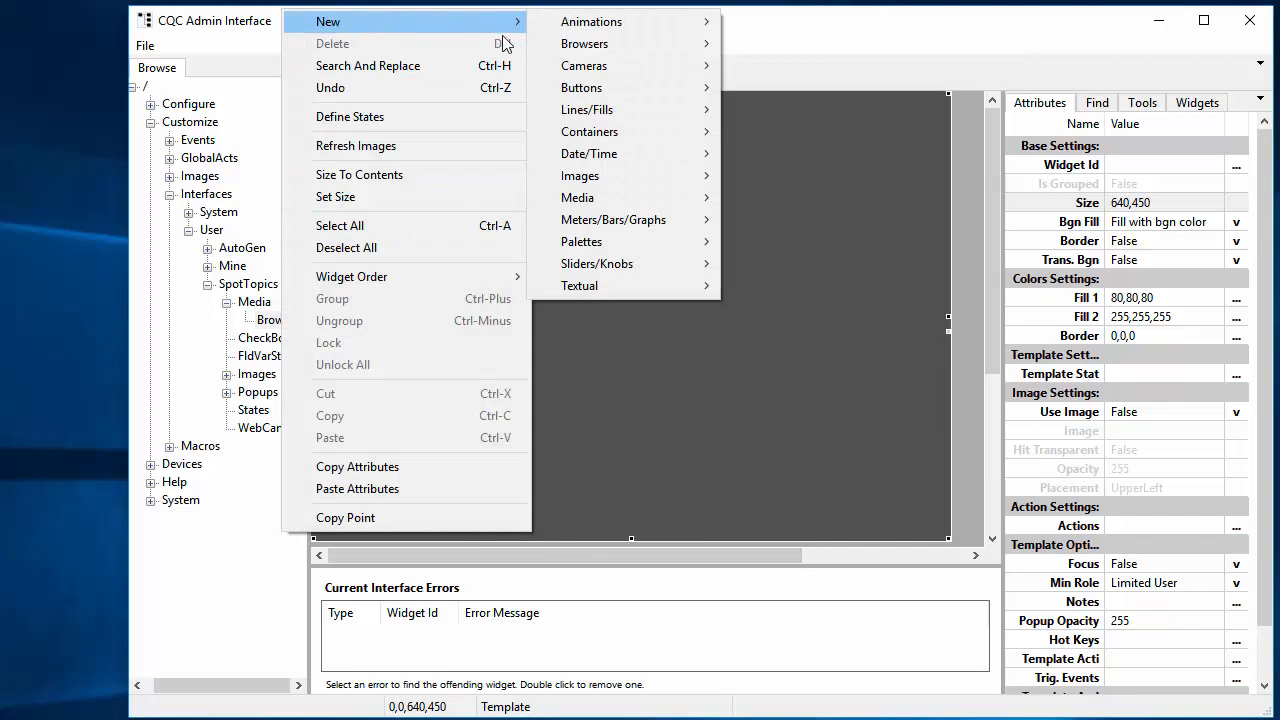
mouse_move(619, 205)
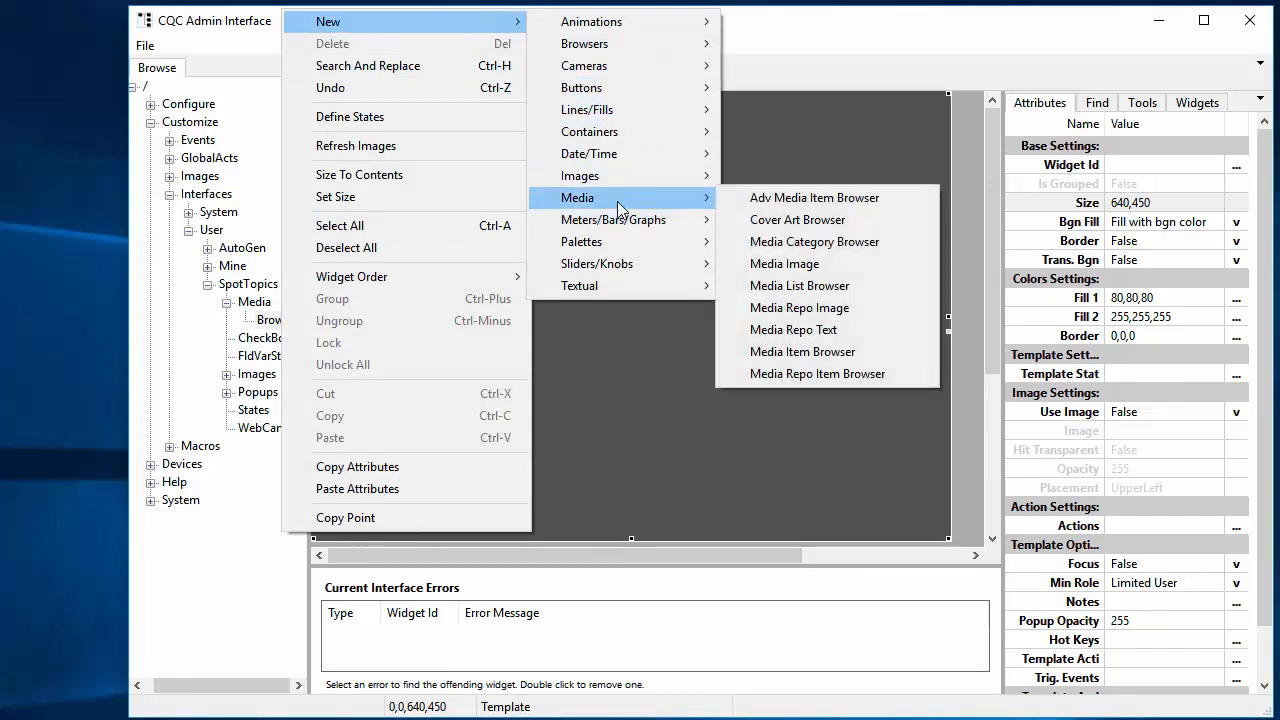
click(829, 222)
drag(651, 414, 448, 212)
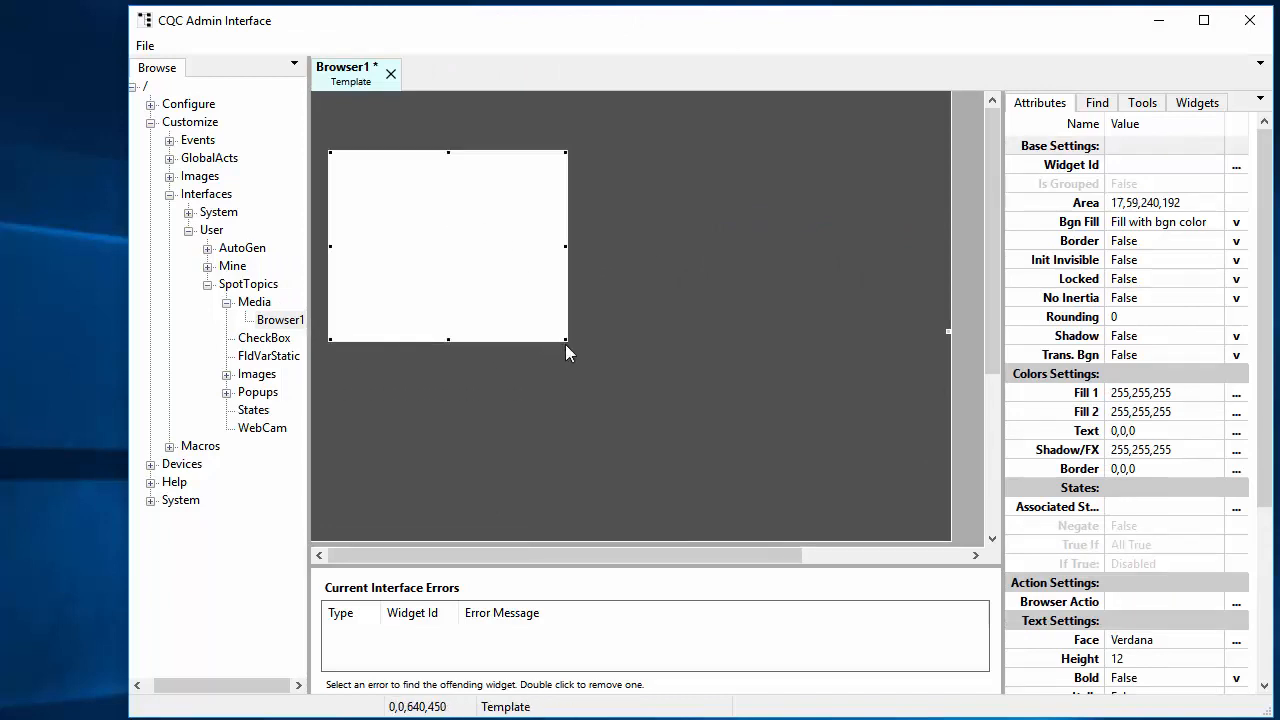
drag(565, 342, 937, 511)
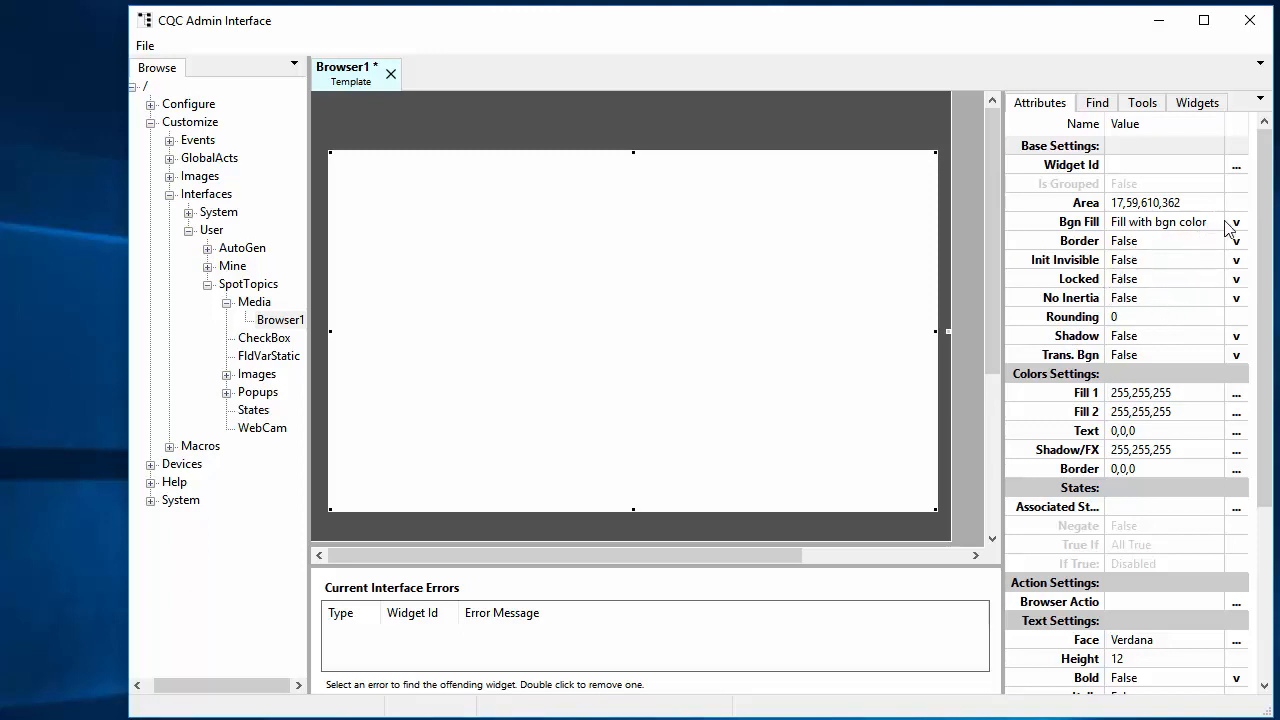
Match the cover art browser's Fill 1 color to the template background (80,80,80) and nudge the widget to 15,58
click(1236, 396)
click(1236, 396)
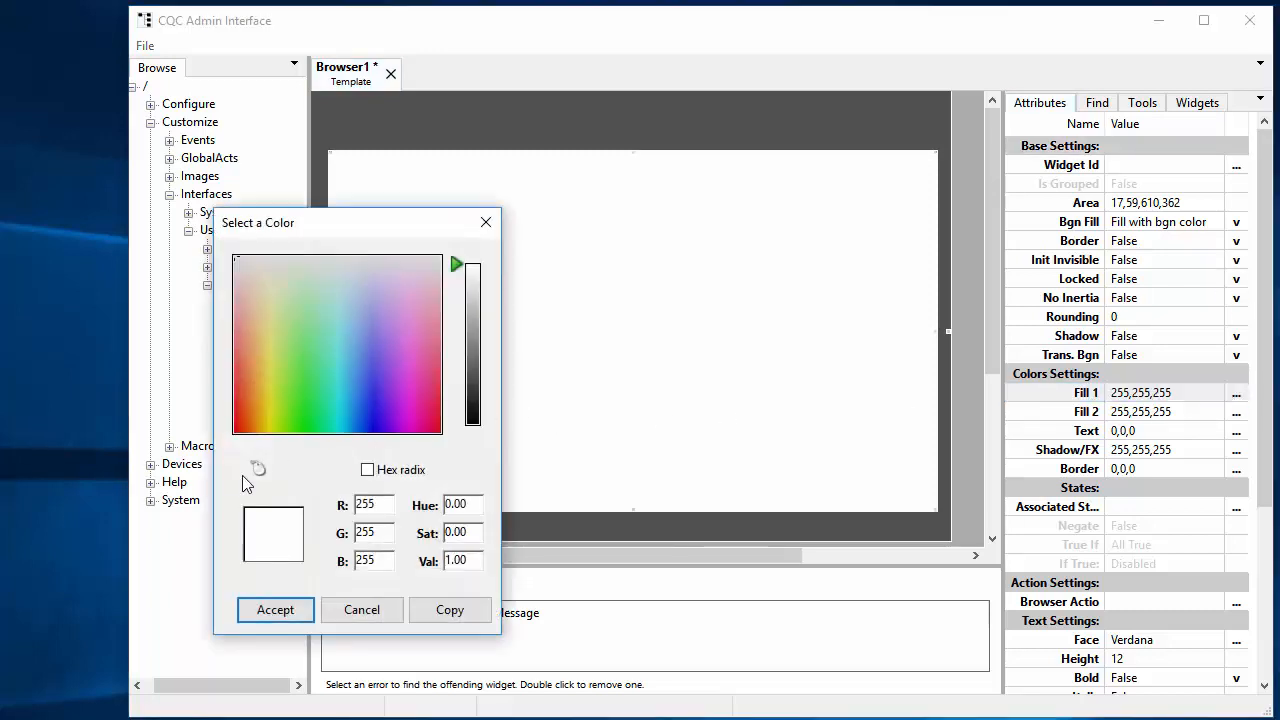
drag(258, 469, 600, 534)
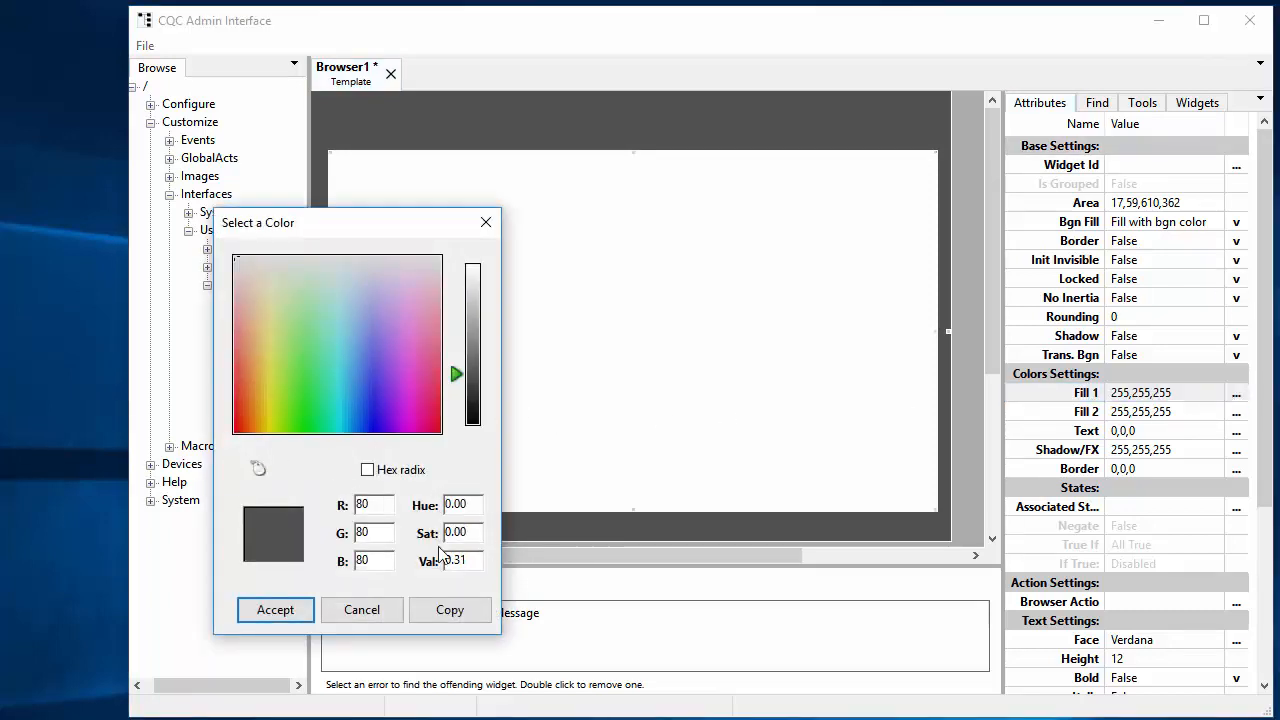
click(276, 607)
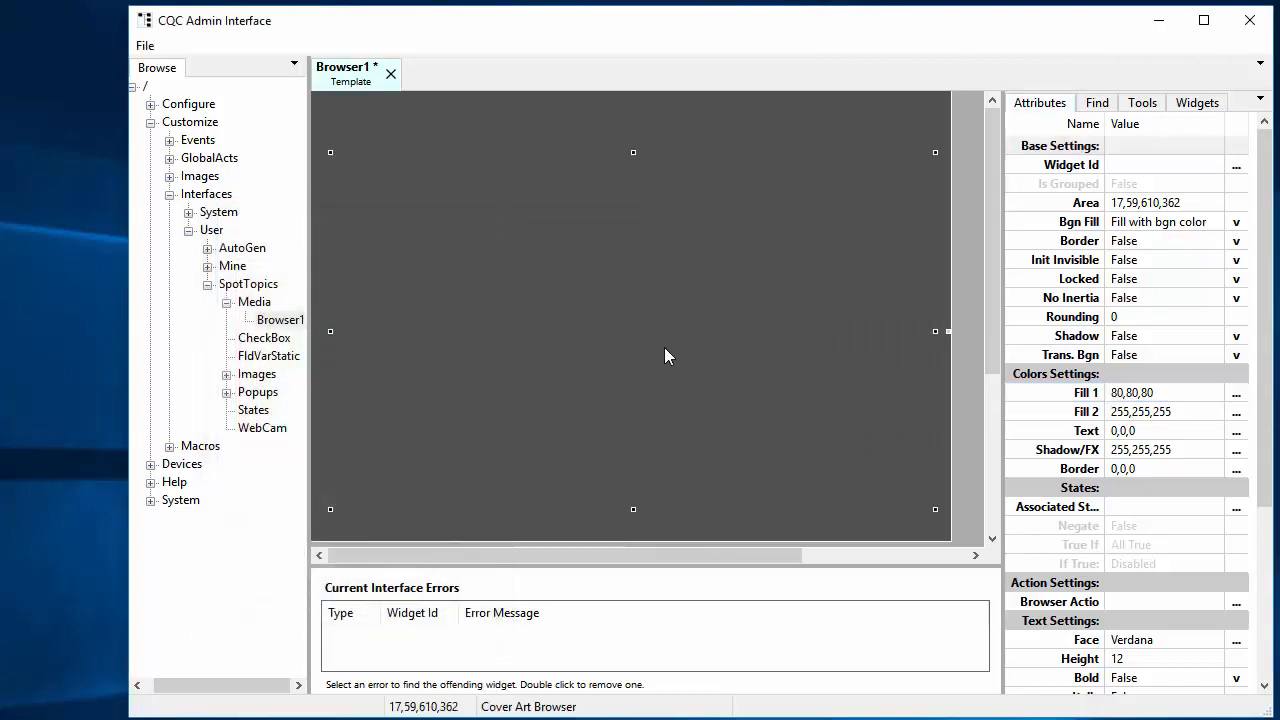
key(Left)
key(Left)
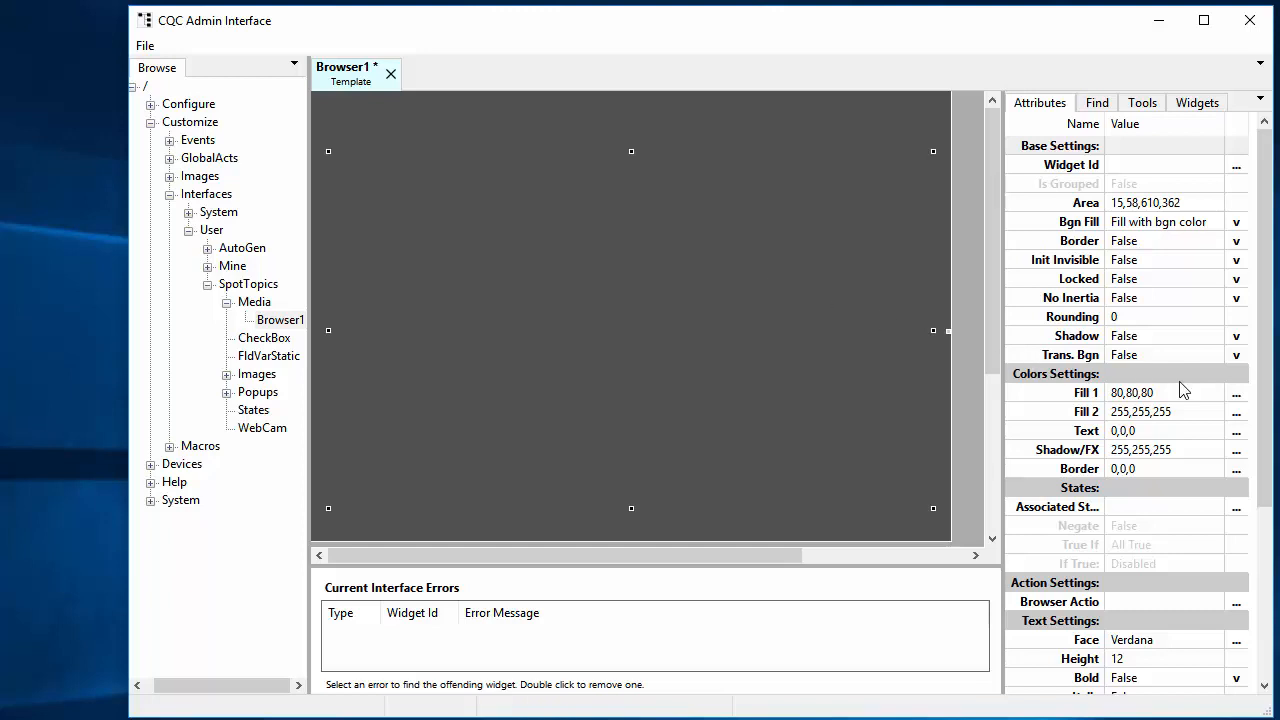
Set the cover art browser's Repo Moniker to the MediaRepo driver and check the Init Media Type choices, keeping Music
scroll(1181, 389, down, 4)
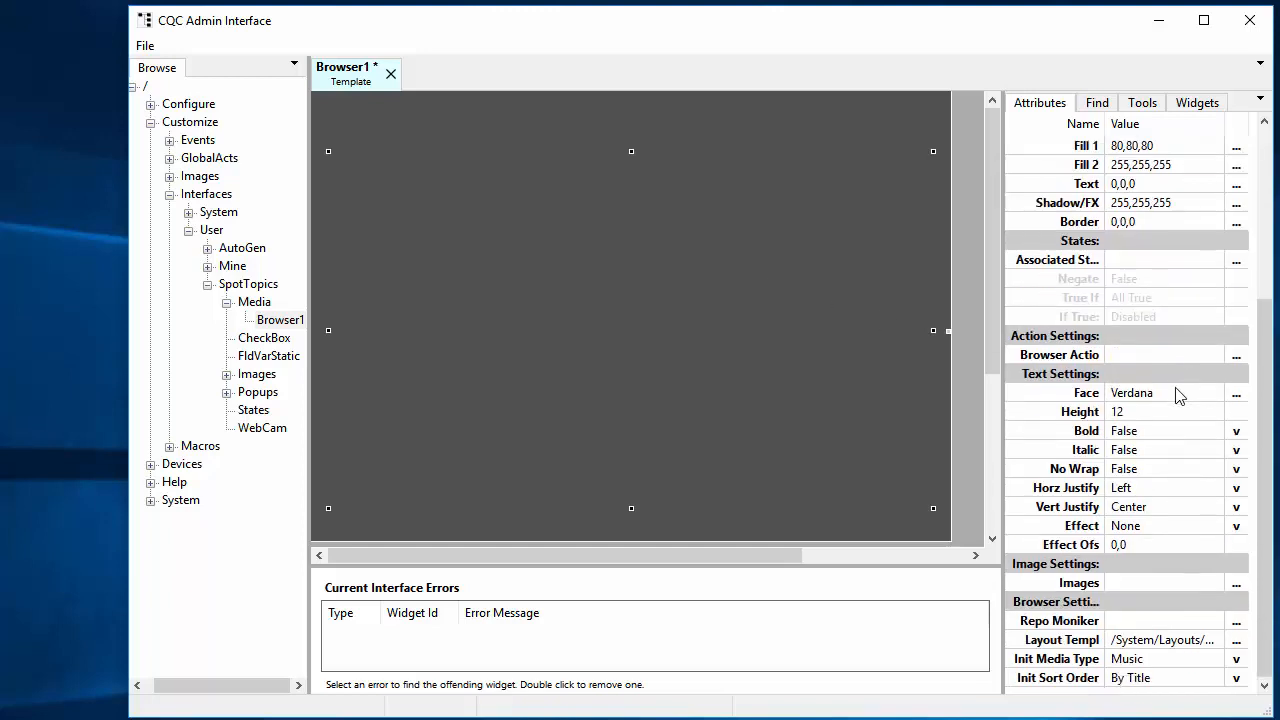
click(1237, 624)
click(1237, 624)
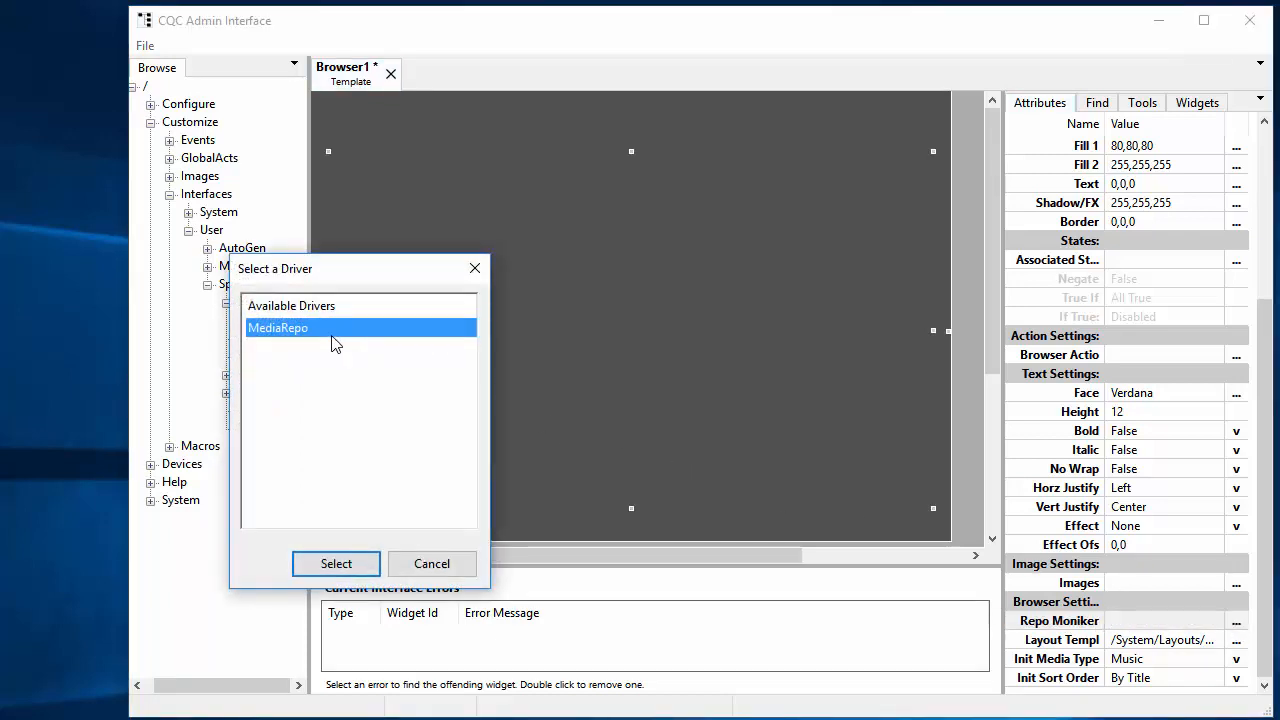
click(362, 564)
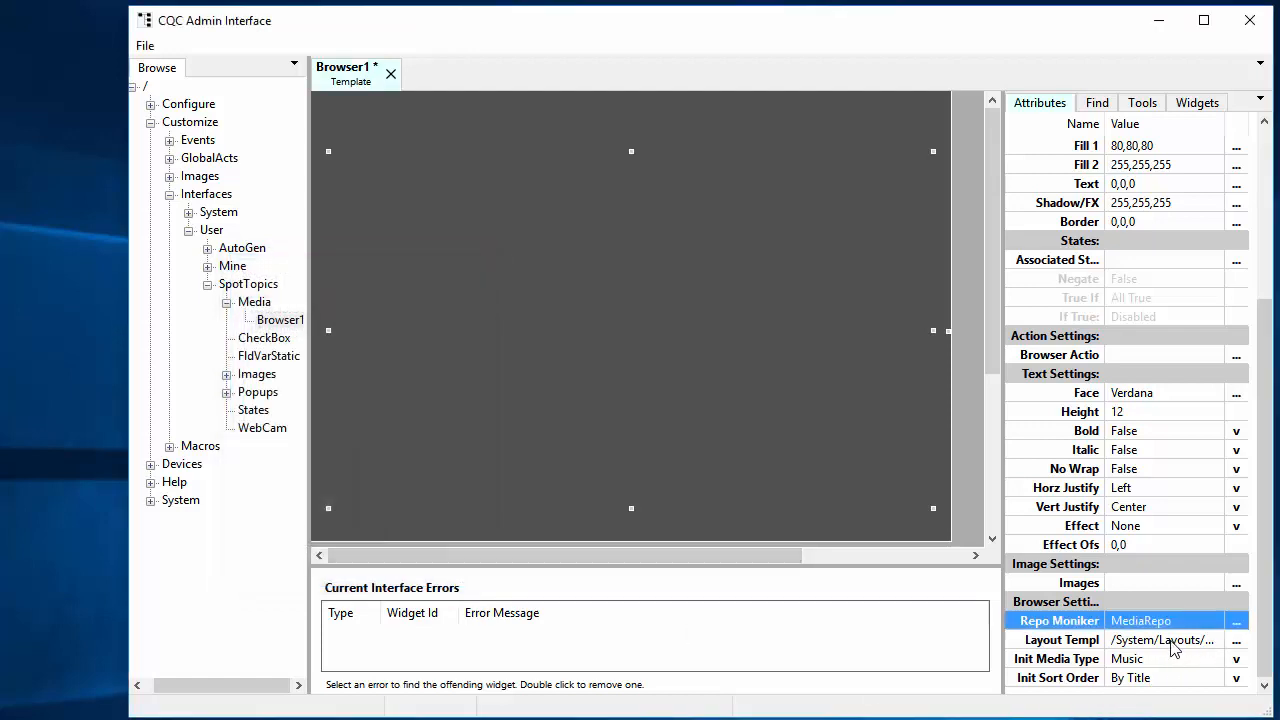
click(1238, 662)
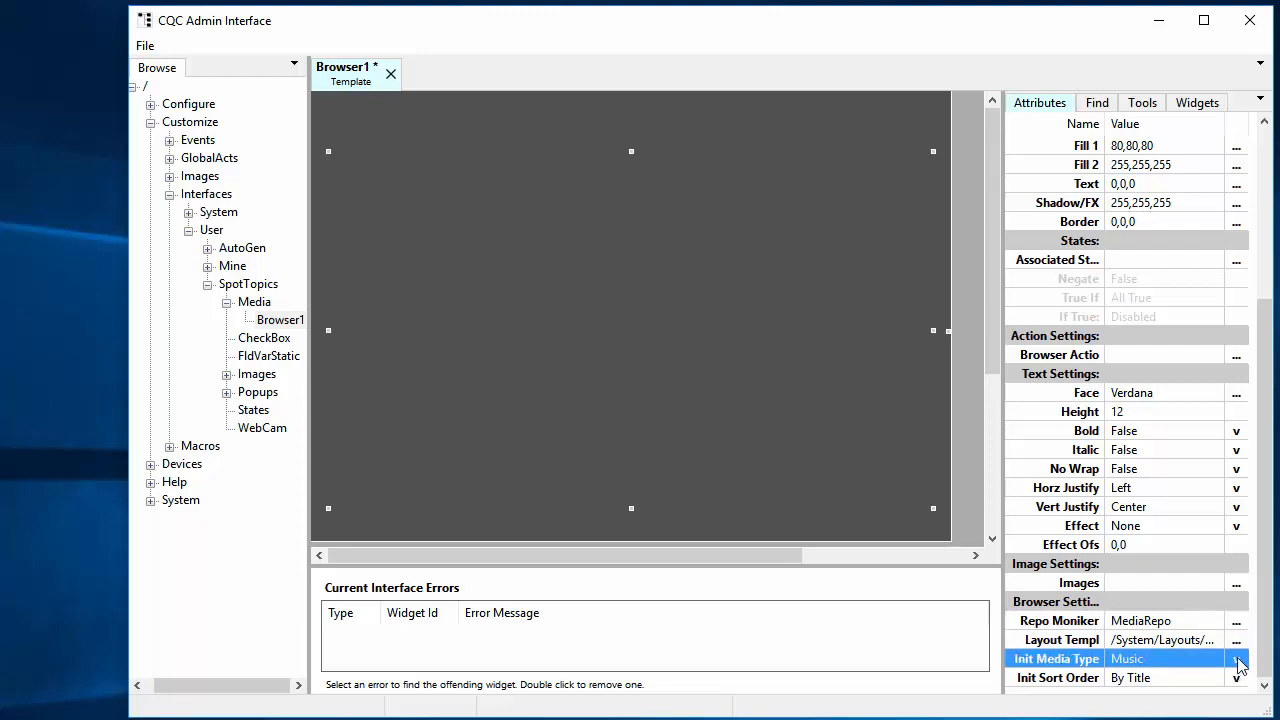
click(1237, 660)
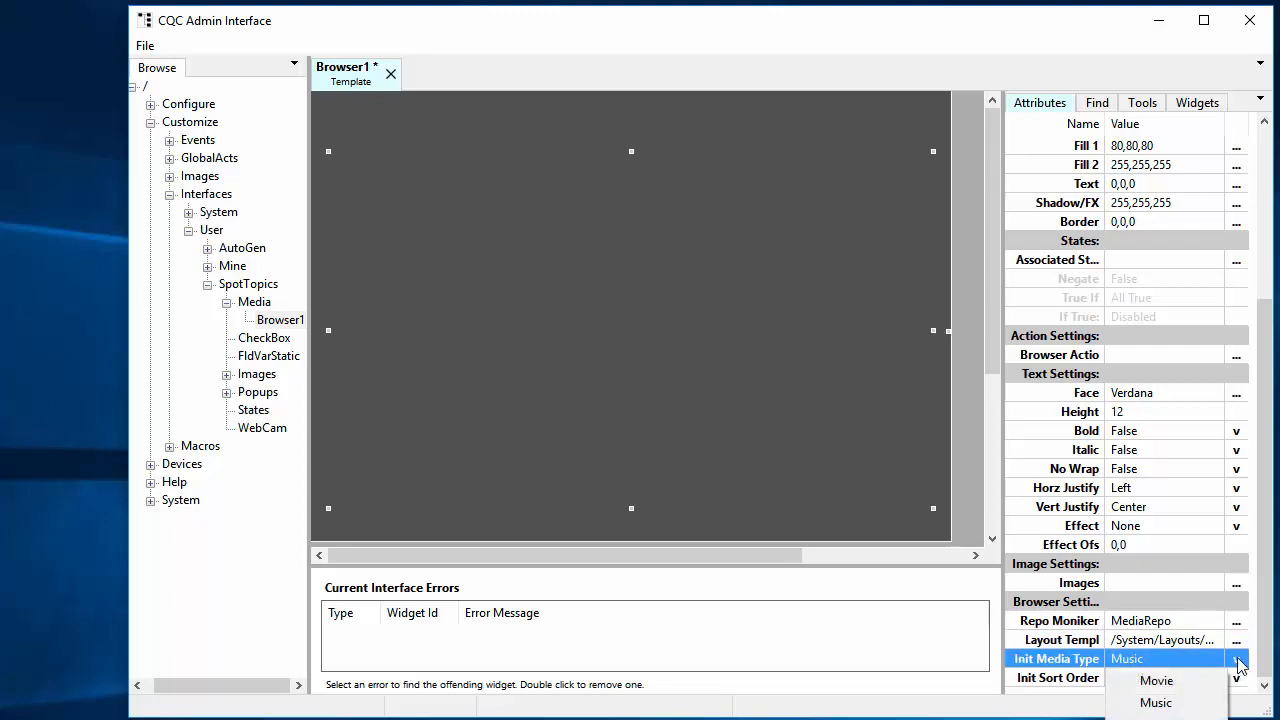
click(1183, 621)
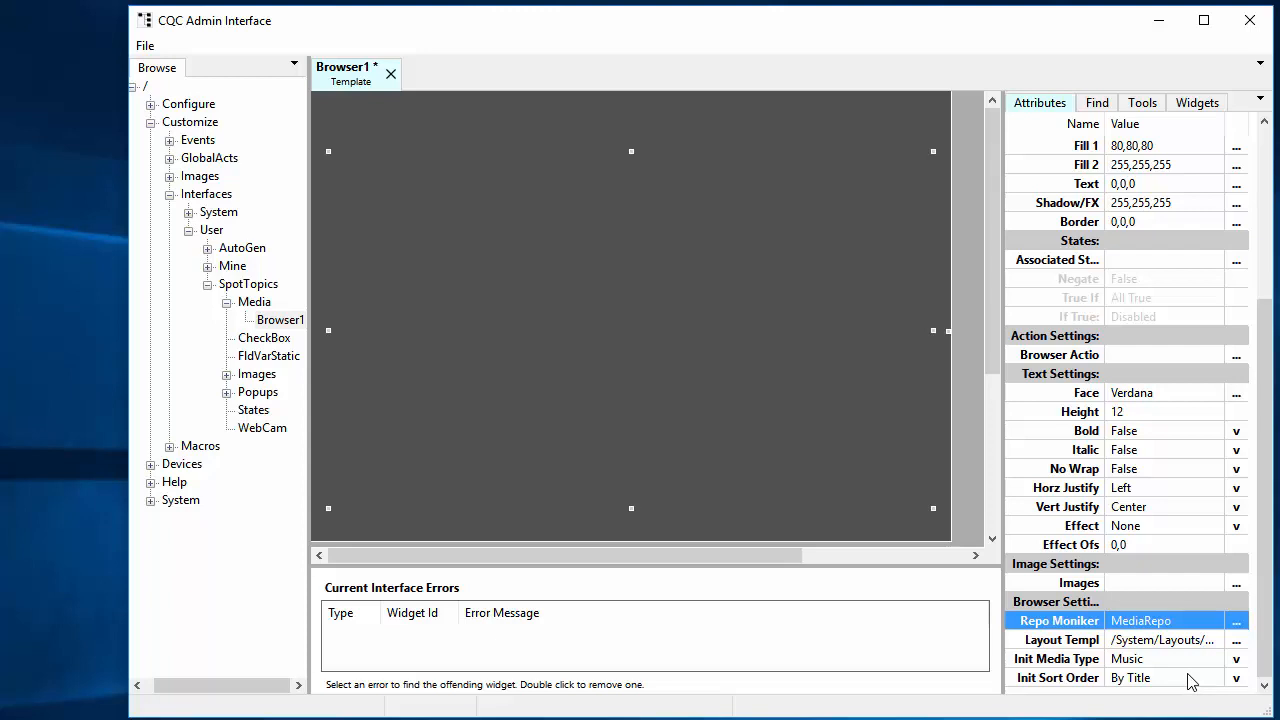
Save the template and open /User/SpotTopics/Media/Browser1 in the Interface Template Viewer
click(510, 281)
key(ctrl+s)
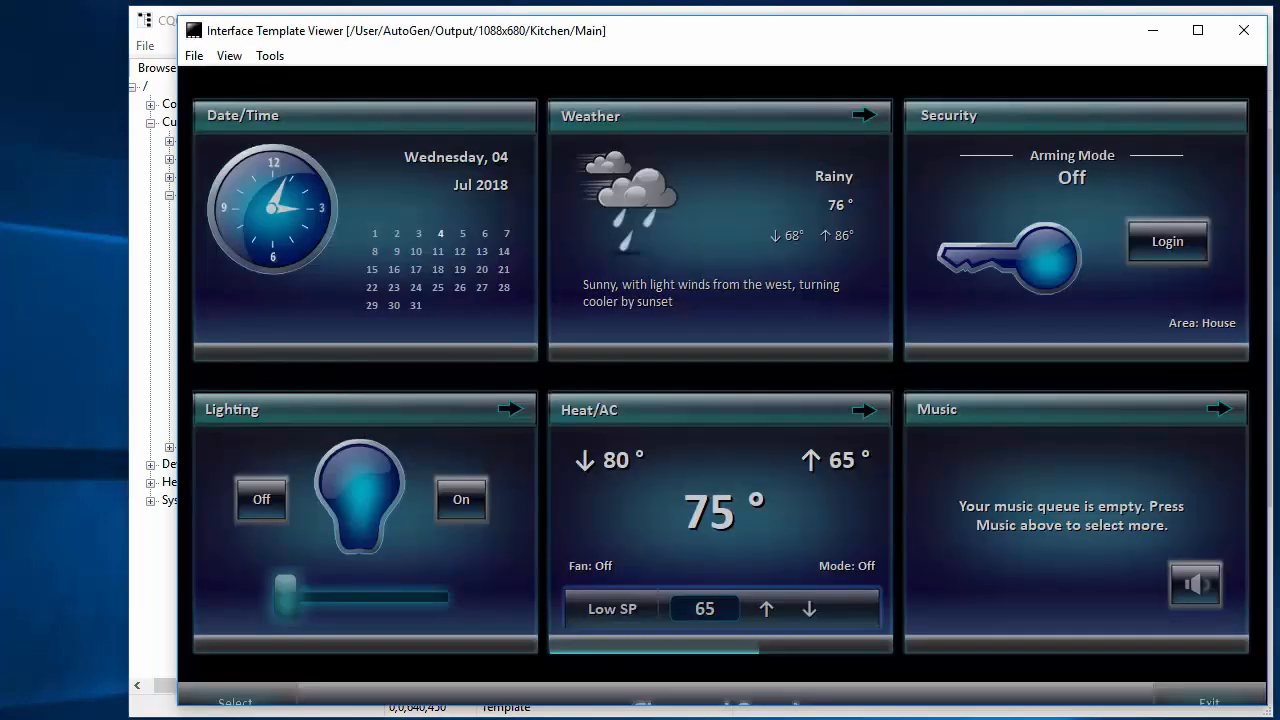
click(194, 56)
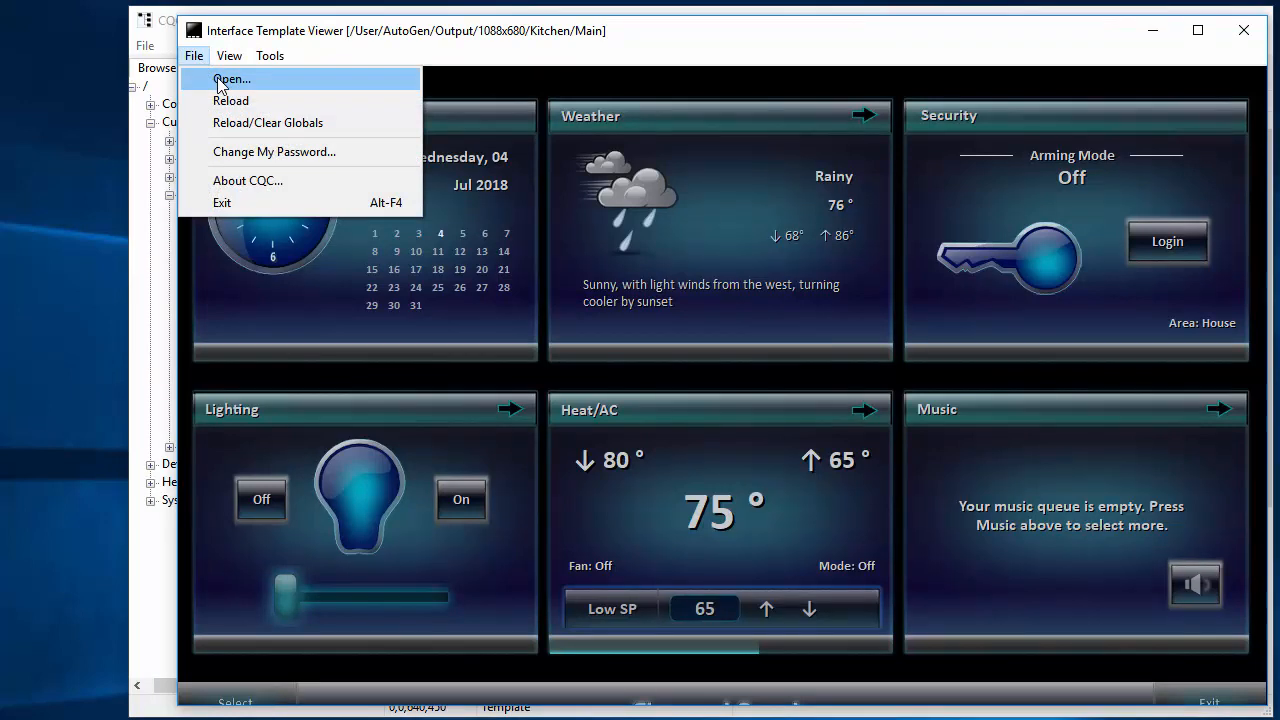
click(220, 80)
click(260, 373)
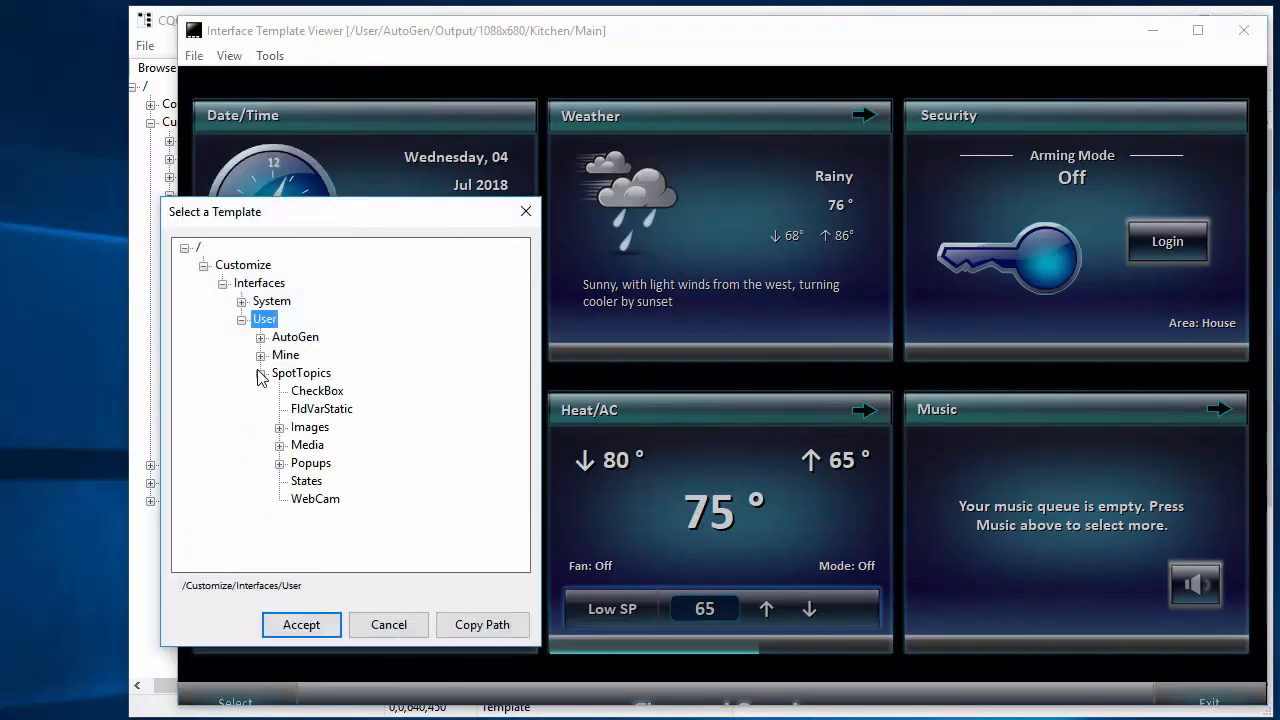
click(280, 445)
click(324, 466)
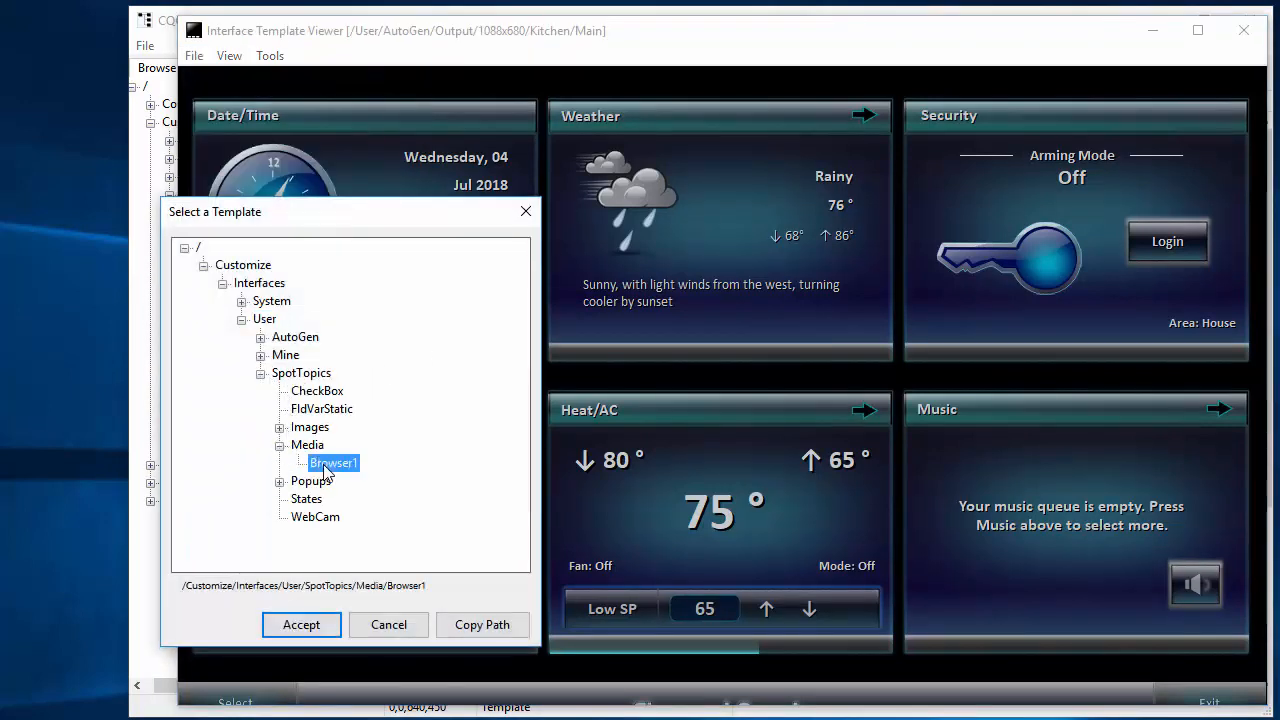
double_click(324, 466)
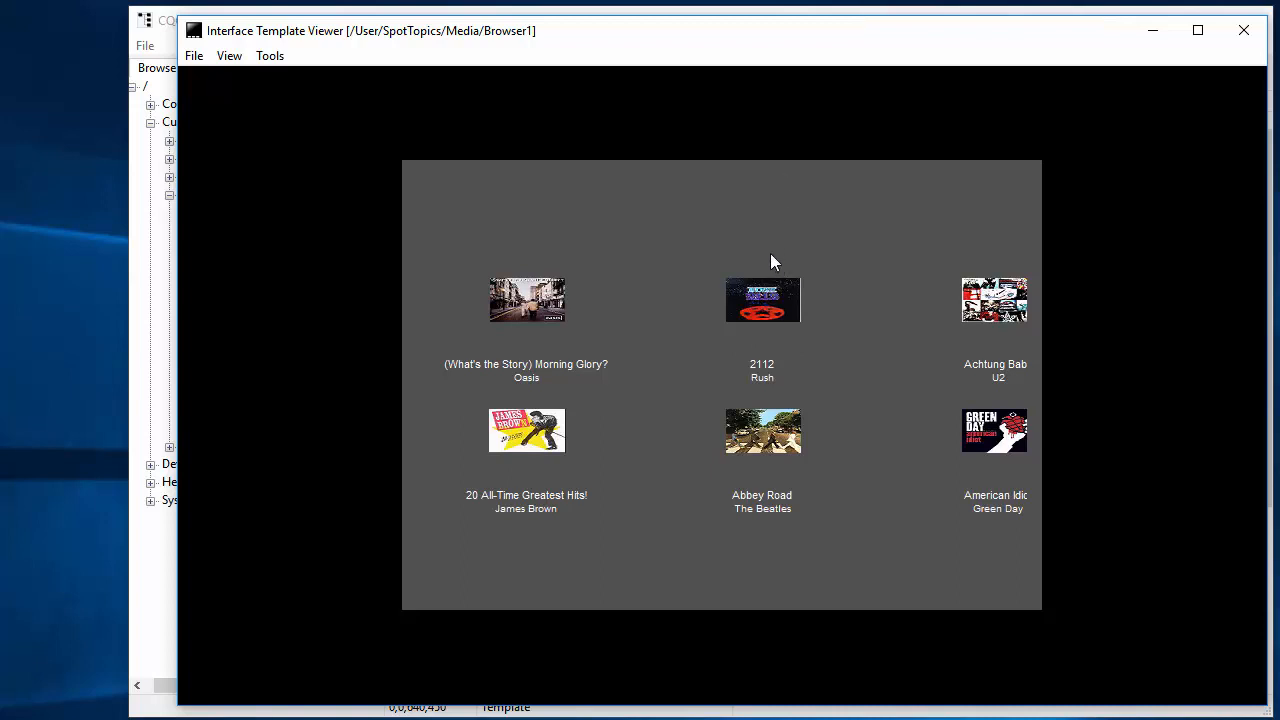
Return to the CQC Admin Interface, extend the cover art browser's height to 383, and save the template
click(427, 9)
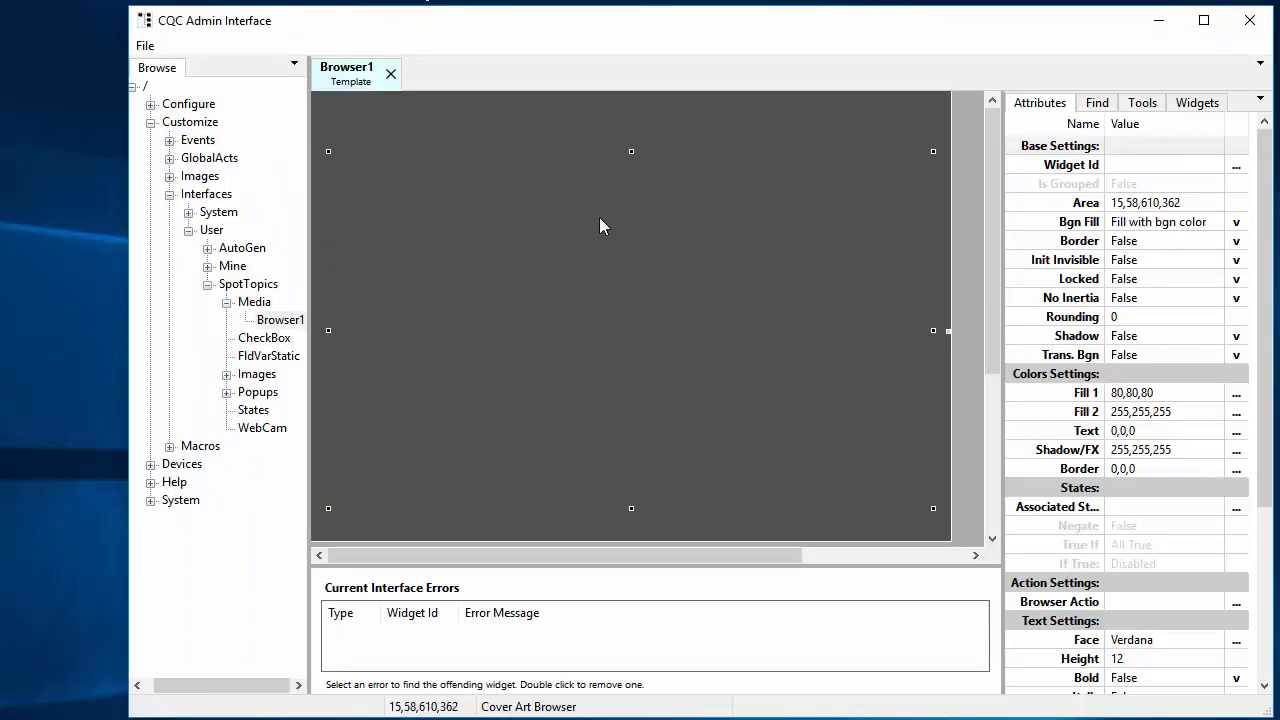
key(shift+Down)
key(shift+Down)
key(shift+Down)
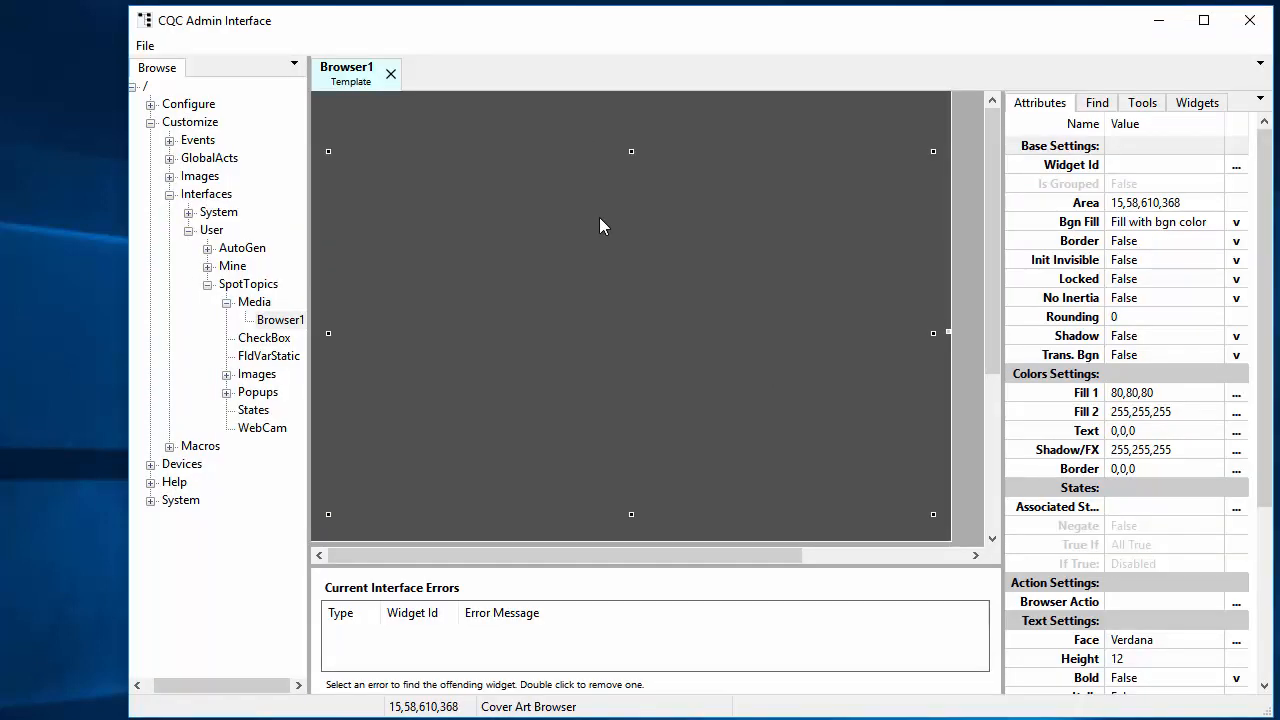
key(shift+Down)
key(shift+Down)
key(shift+Down)
key(shift+Down)
key(shift+Down)
key(shift+Down)
key(shift+Down)
key(shift+Down)
key(shift+Down)
key(shift+Down)
key(shift+Down)
key(shift+Down)
key(ctrl+s)
Set the cover art browser's Widget Id to CoverArt
click(1155, 167)
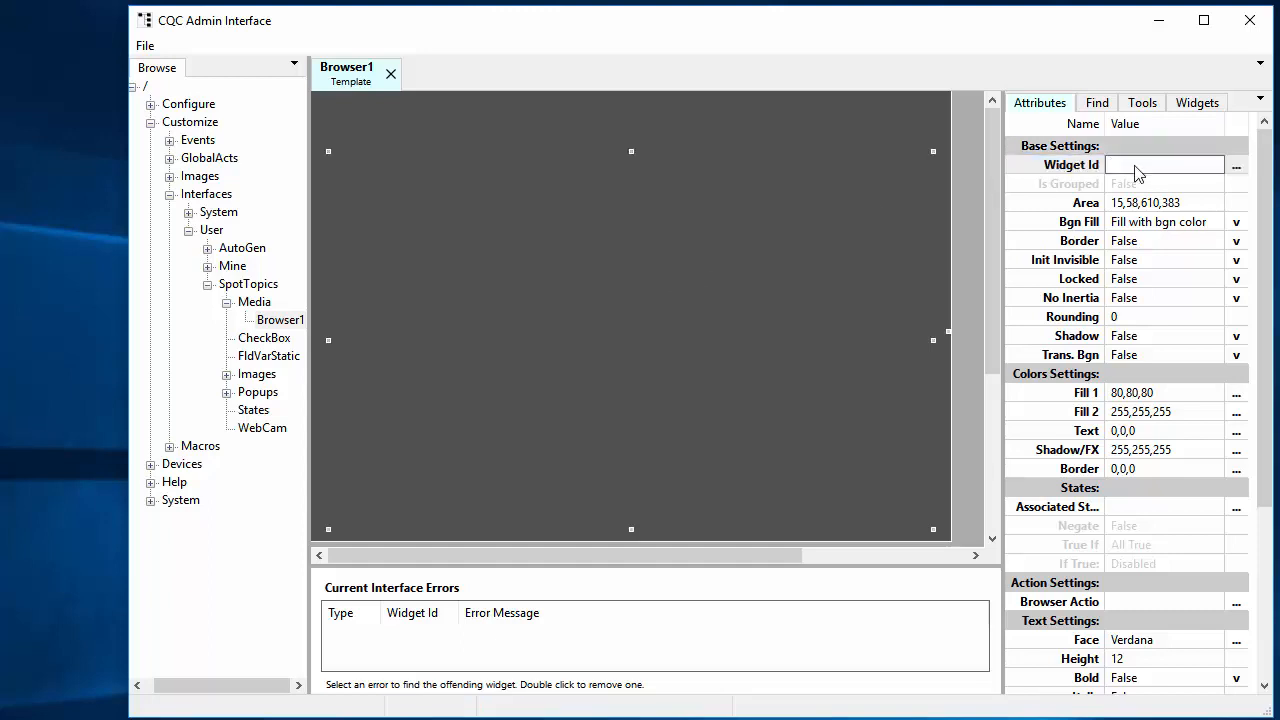
text(B)
key(BackSpace)
text(CoverArt)
key(Return)
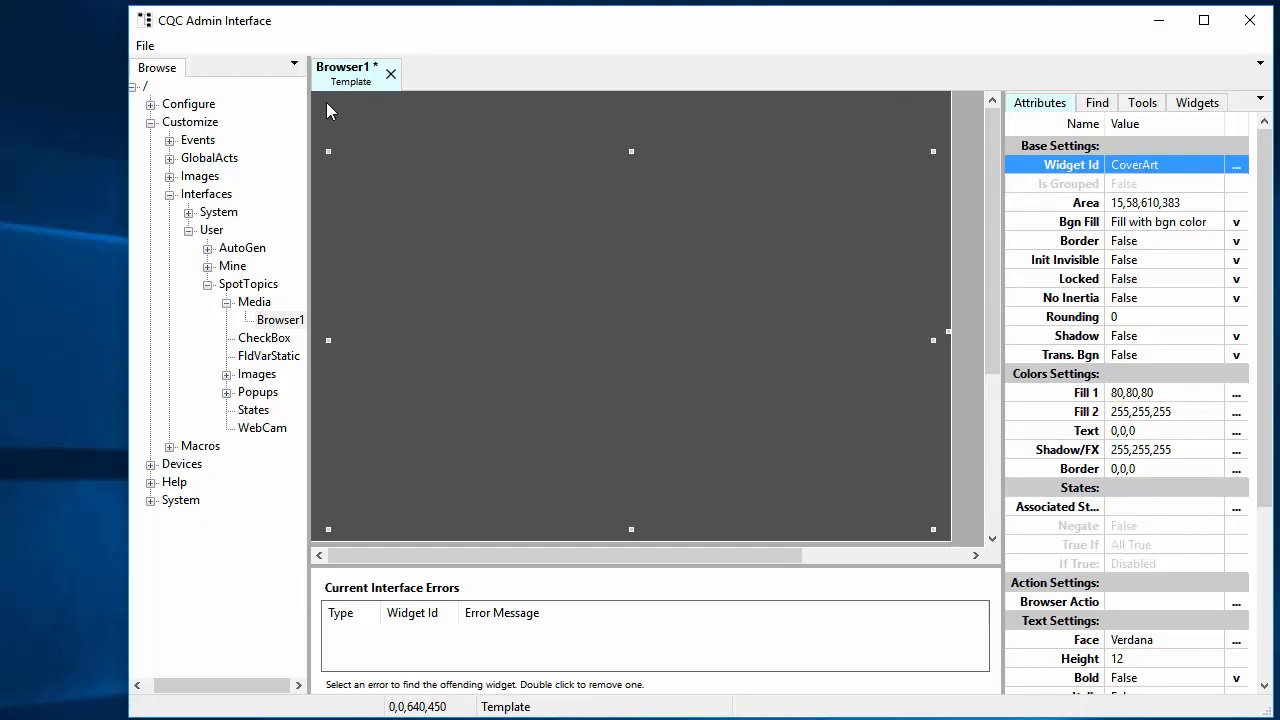
Add a Media Category Browser widget near the template's upper-left corner, at about 15,11
right_click(327, 104)
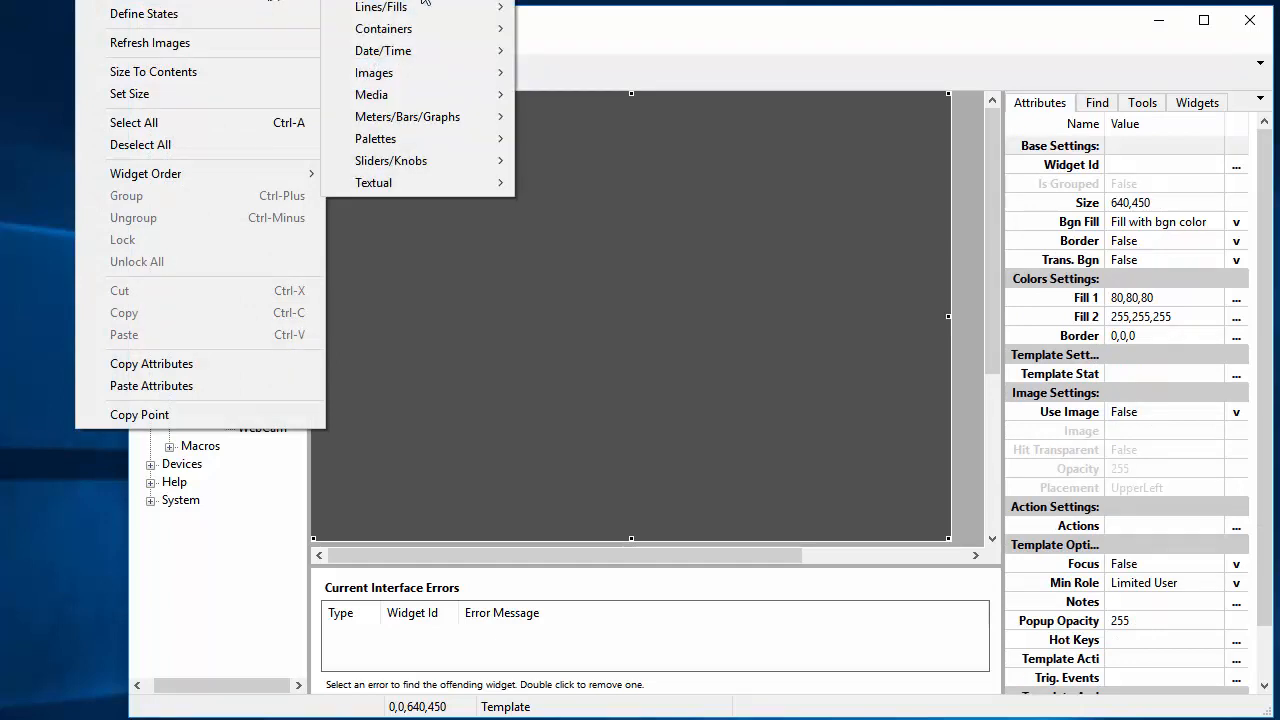
mouse_move(410, 100)
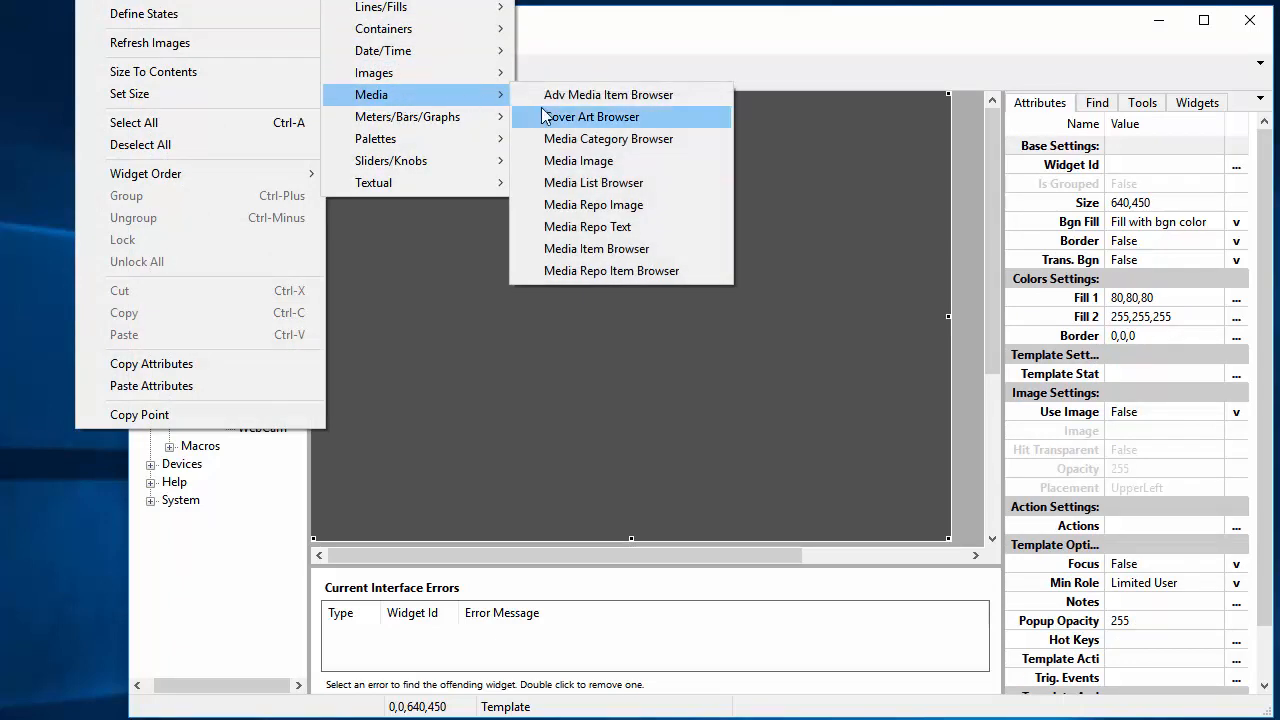
click(524, 139)
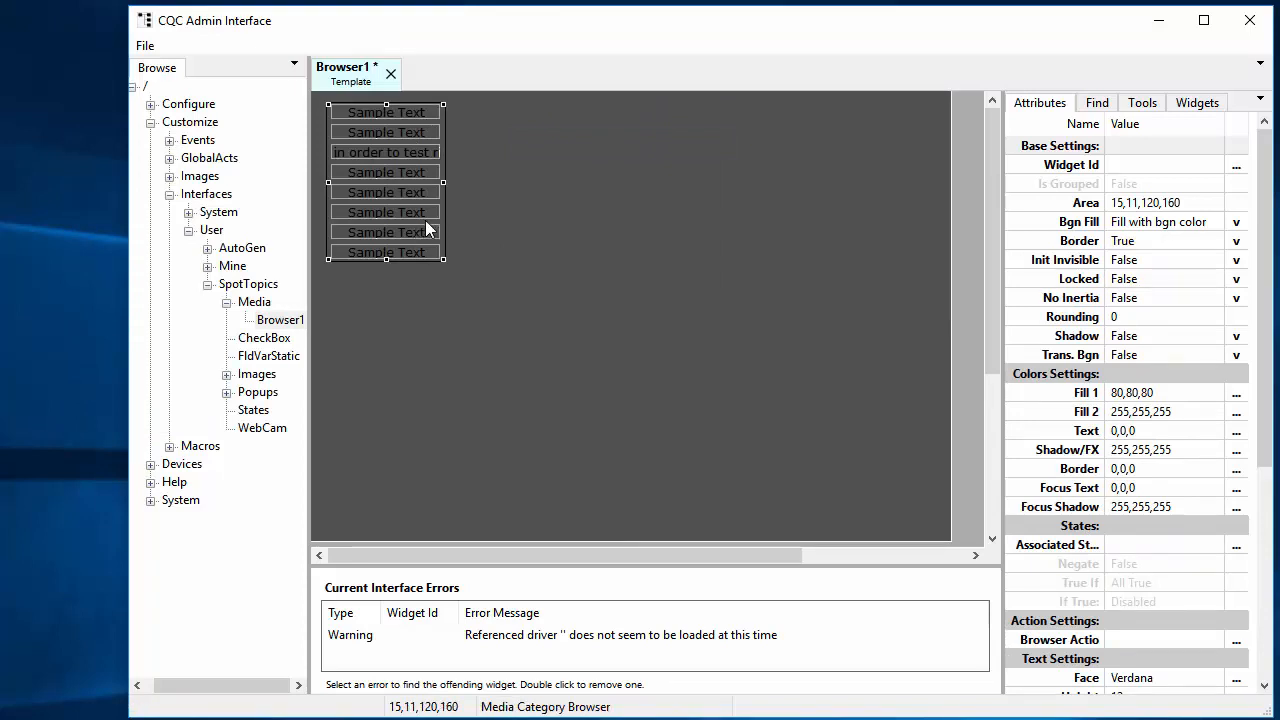
Set the category browser's Horizontal option to True and reshape it into a strip about 606 by 28 above the cover art area
scroll(1149, 371, down, 6)
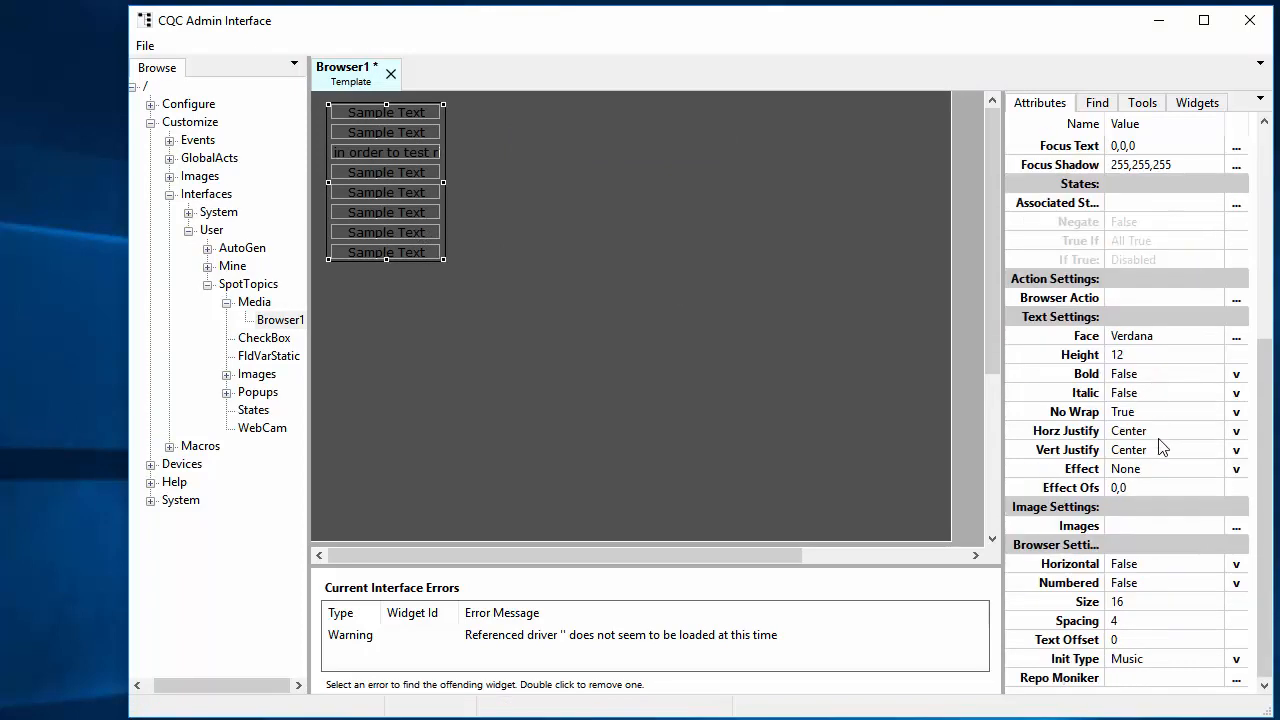
click(1169, 556)
double_click(1169, 556)
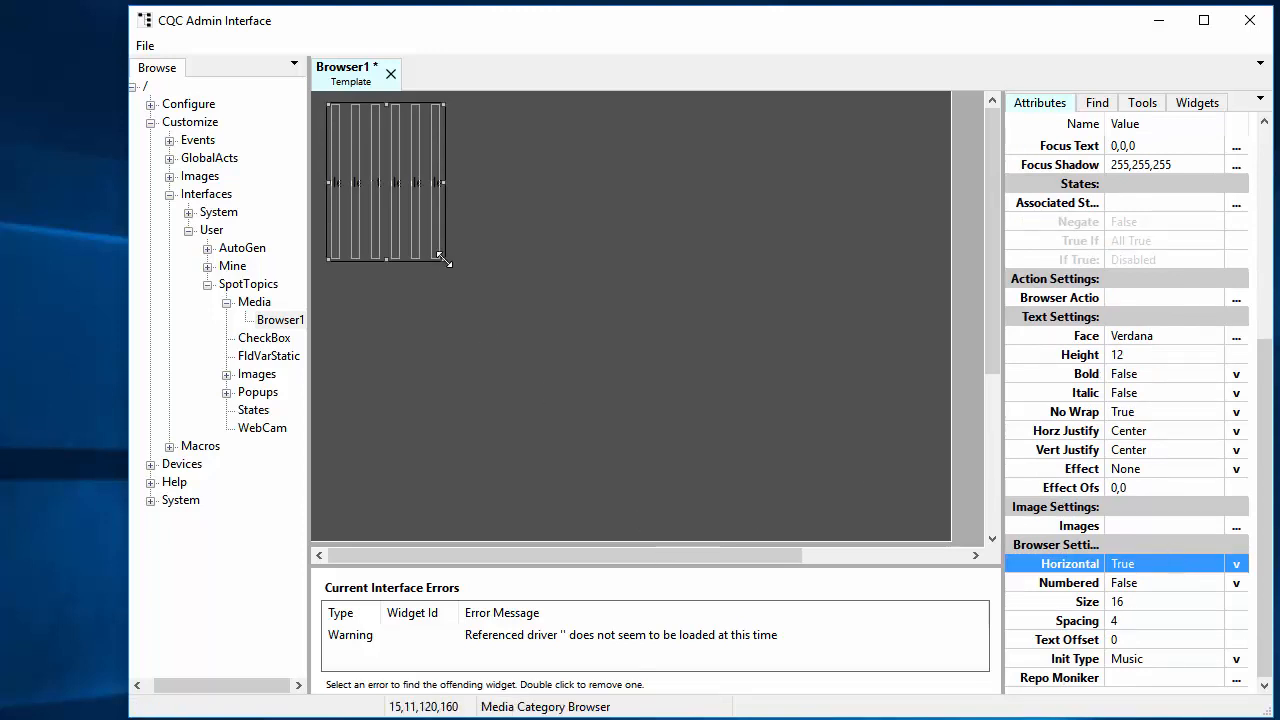
drag(446, 259, 931, 129)
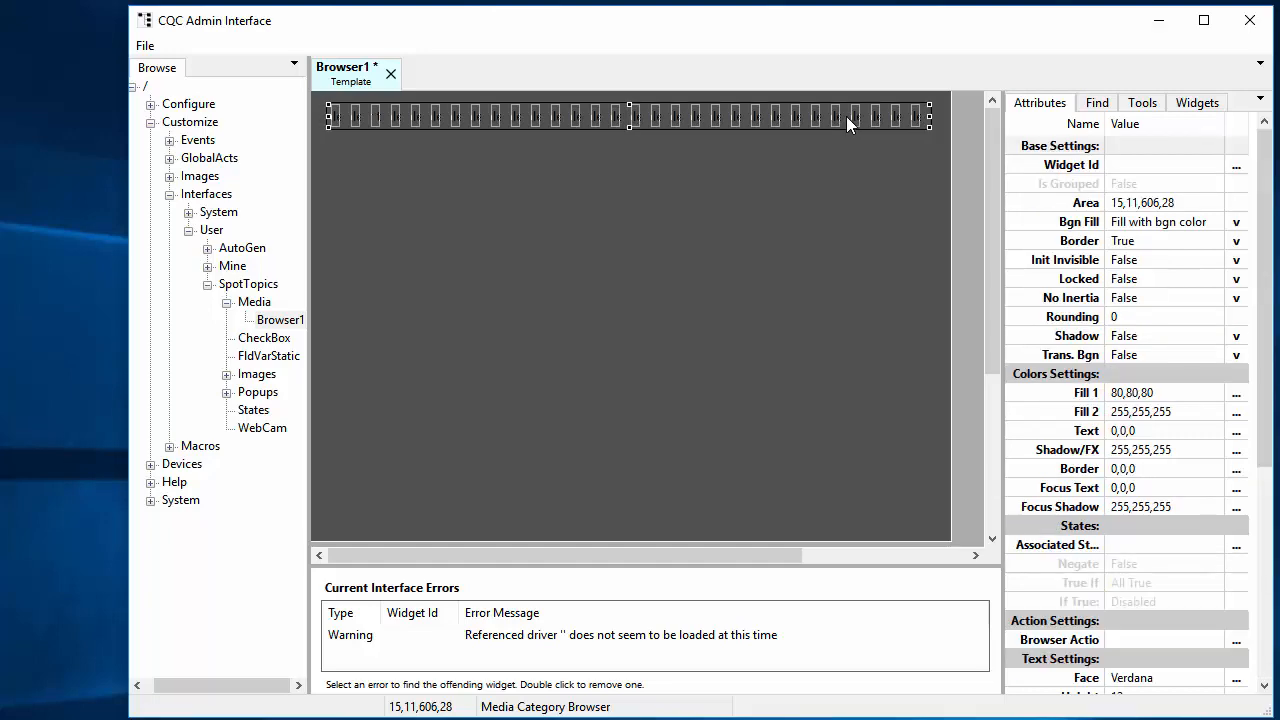
key(shift+Right)
Try an item Size of 48 for the category browser
scroll(1071, 486, down, 6)
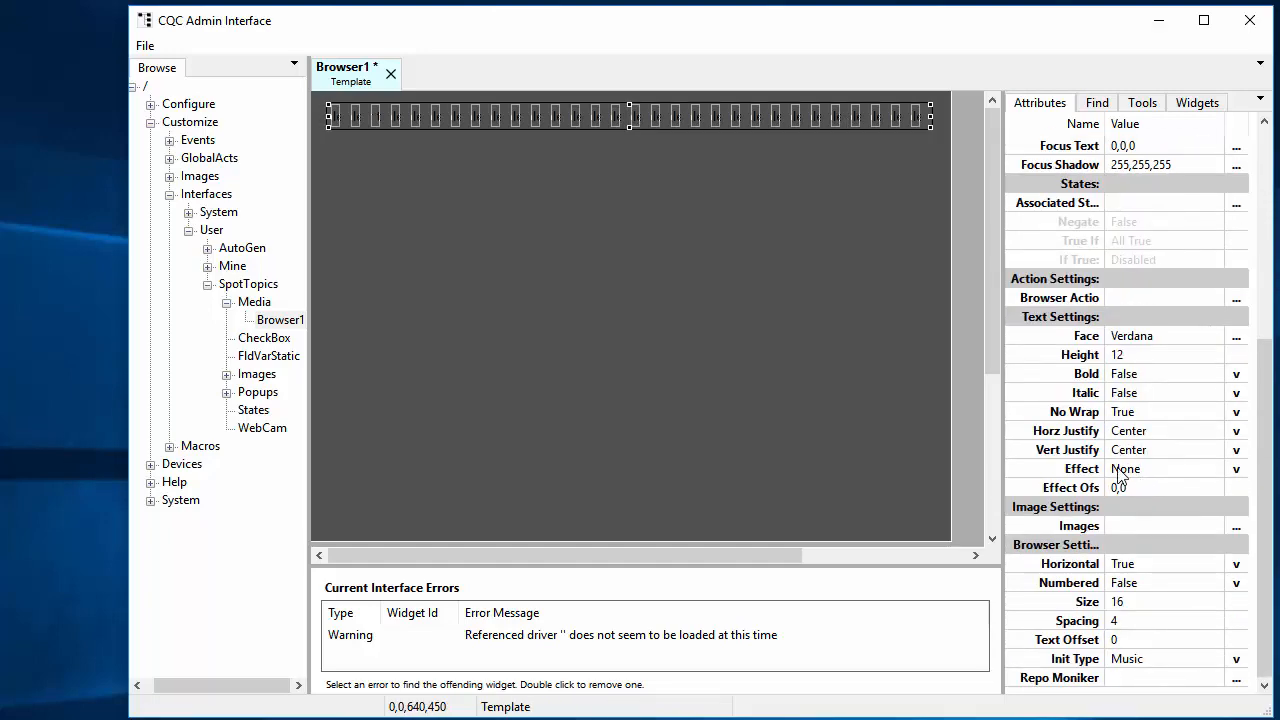
click(1144, 606)
click(1142, 605)
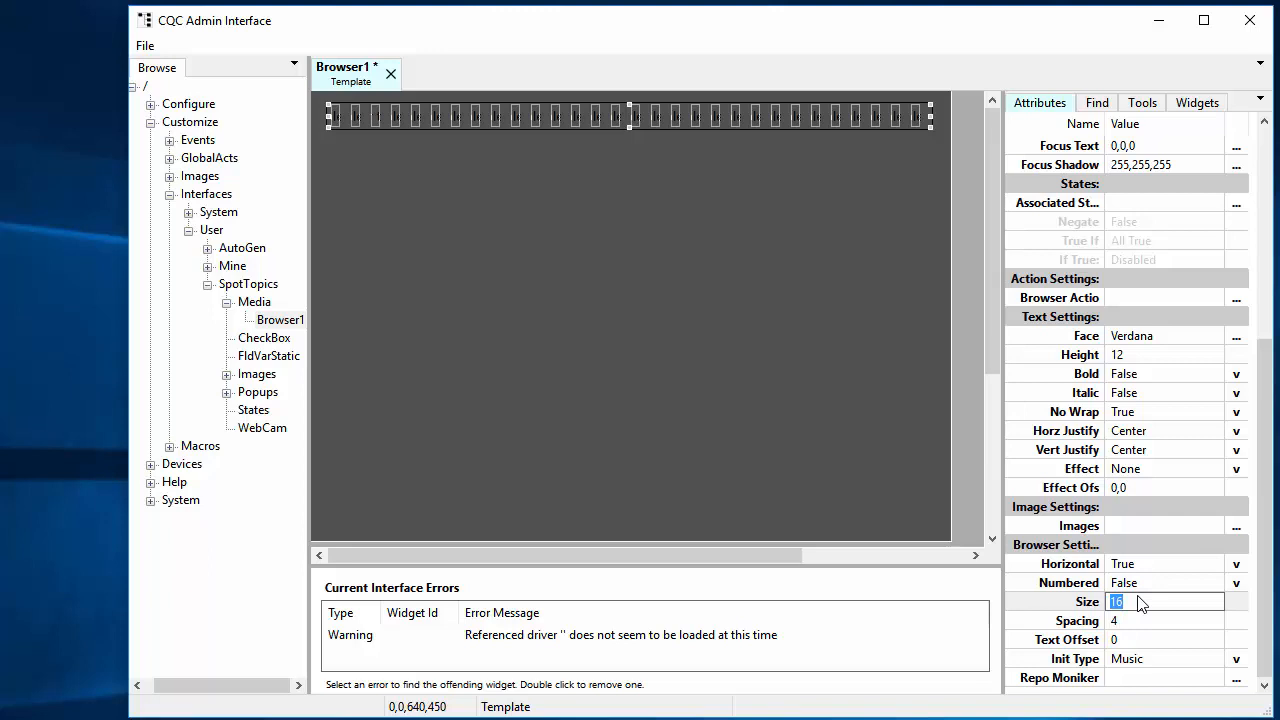
text(48)
key(Return)
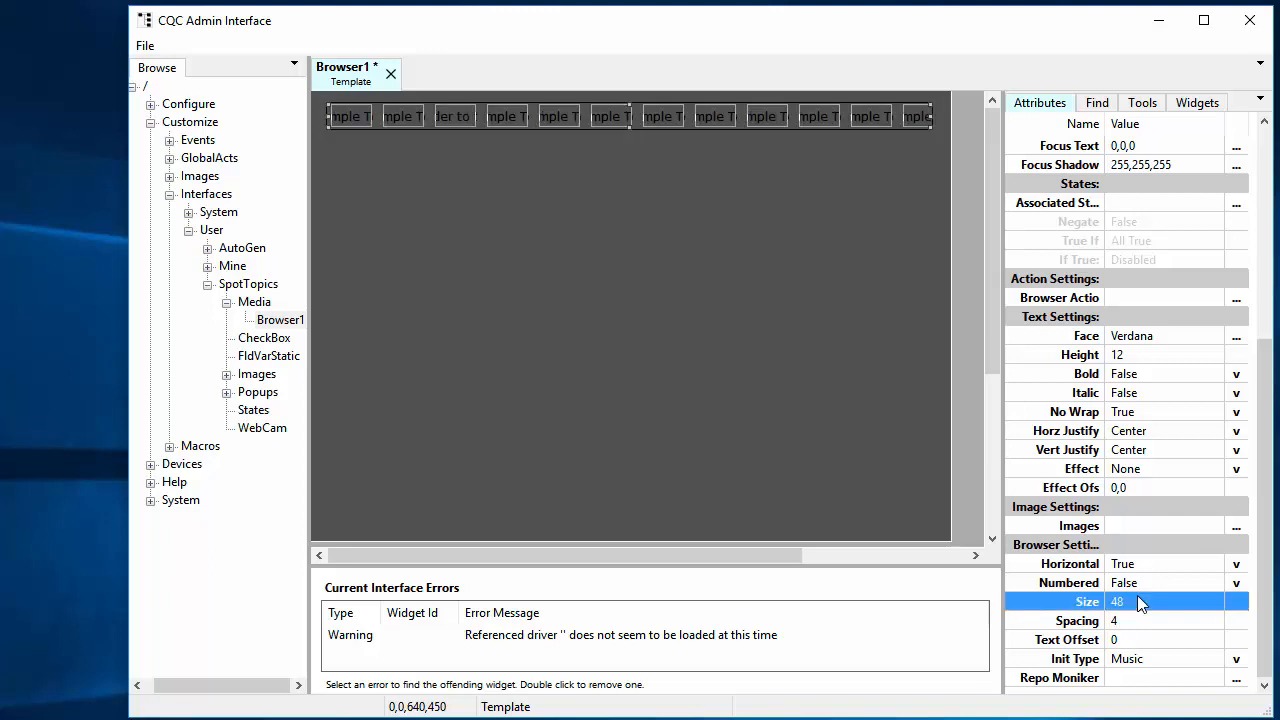
Set the category browser's item Size to 96
click(1143, 598)
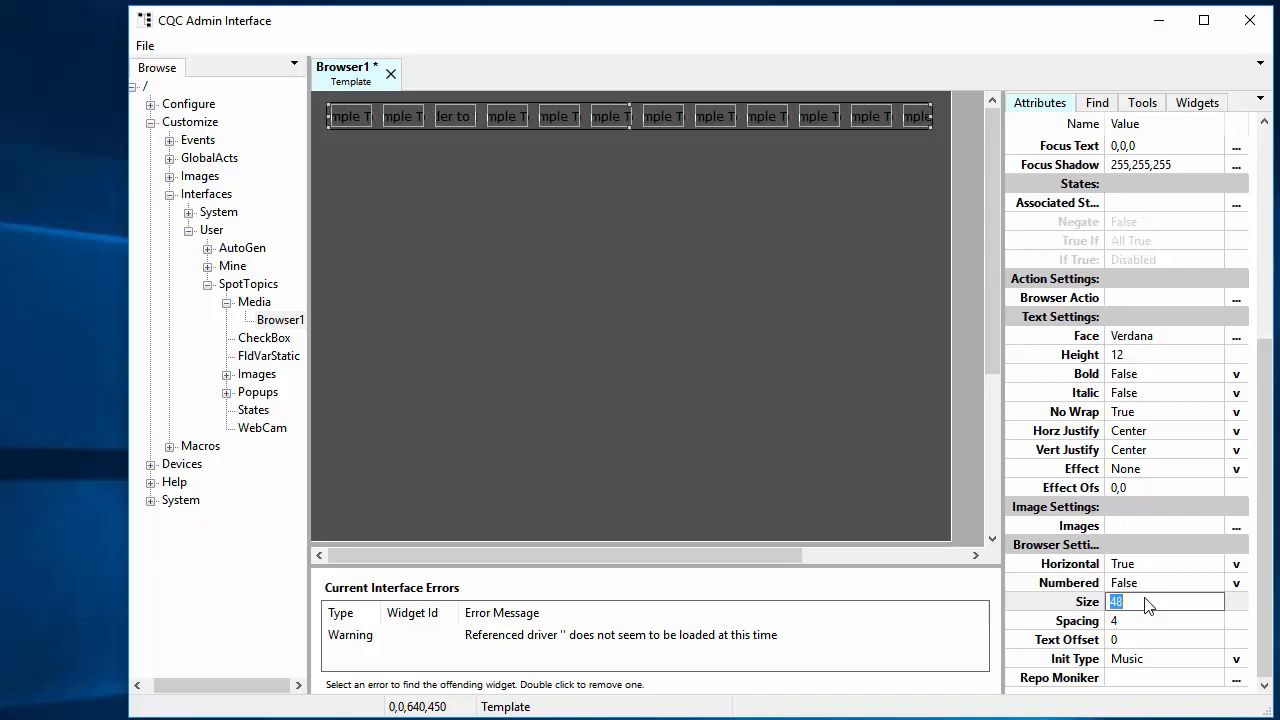
text(96)
key(Return)
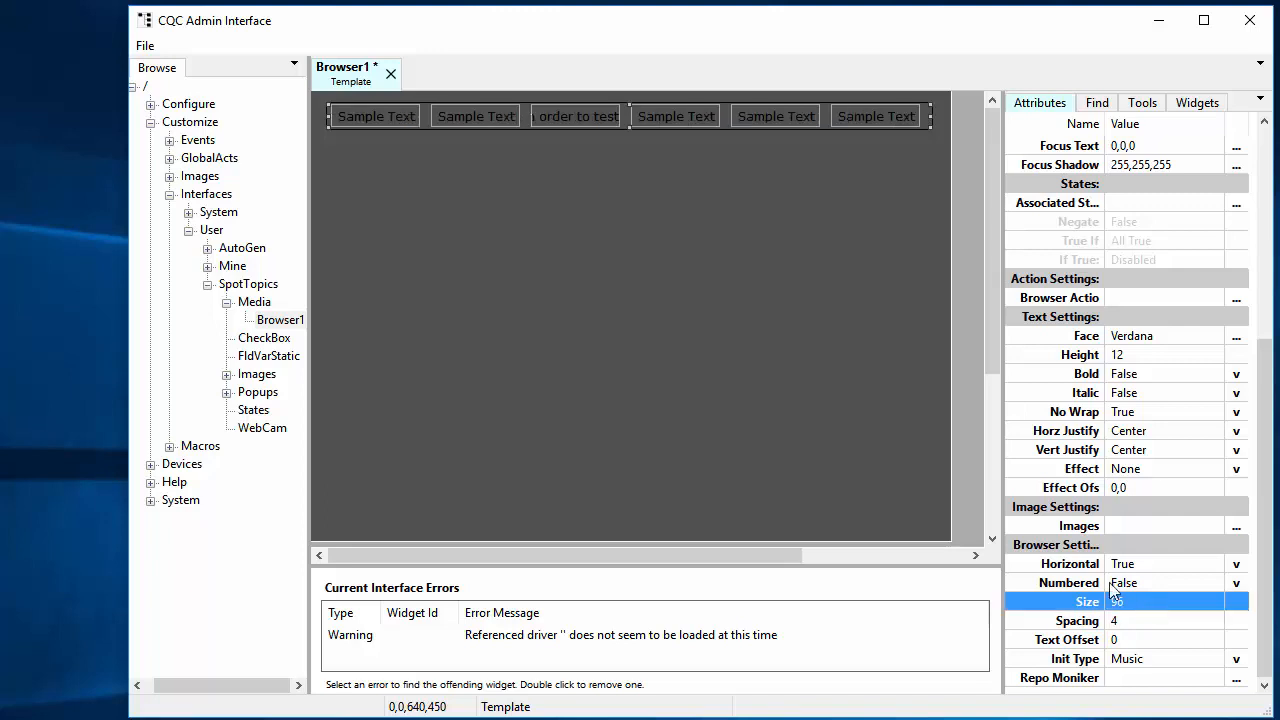
Set the category browser's Repo Moniker to the MediaRepo driver
click(888, 115)
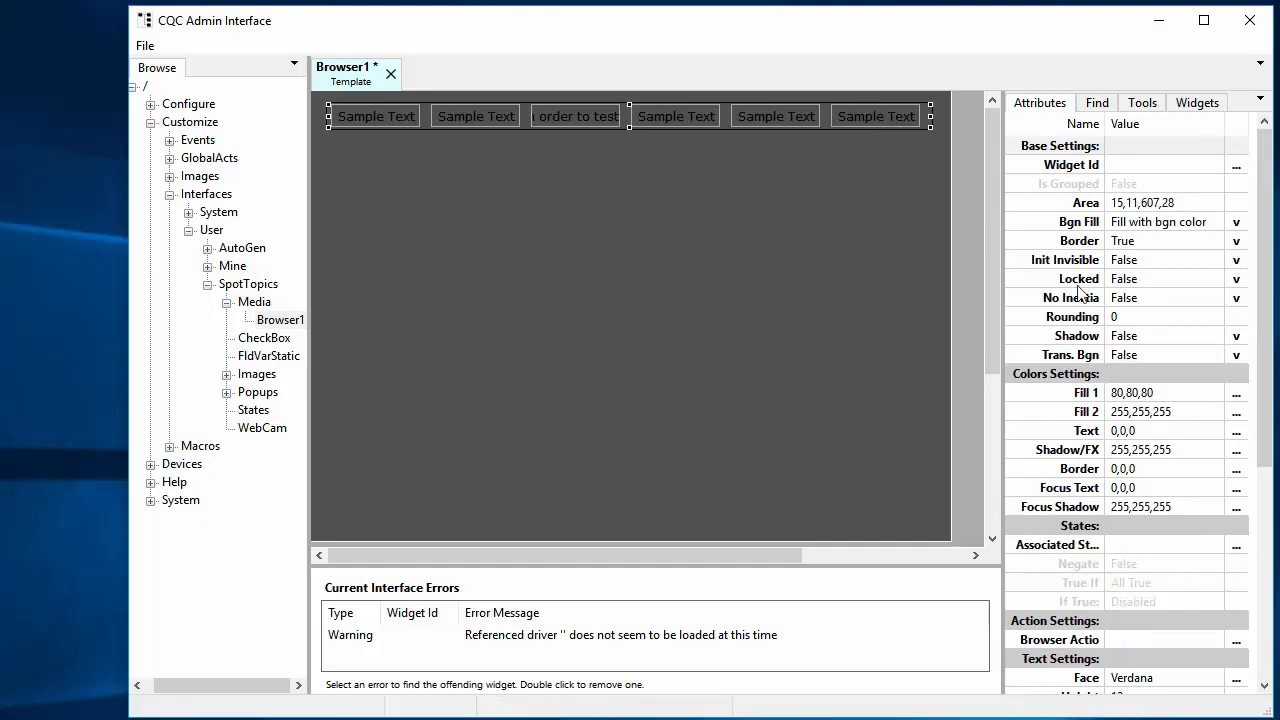
scroll(1188, 598, down, 6)
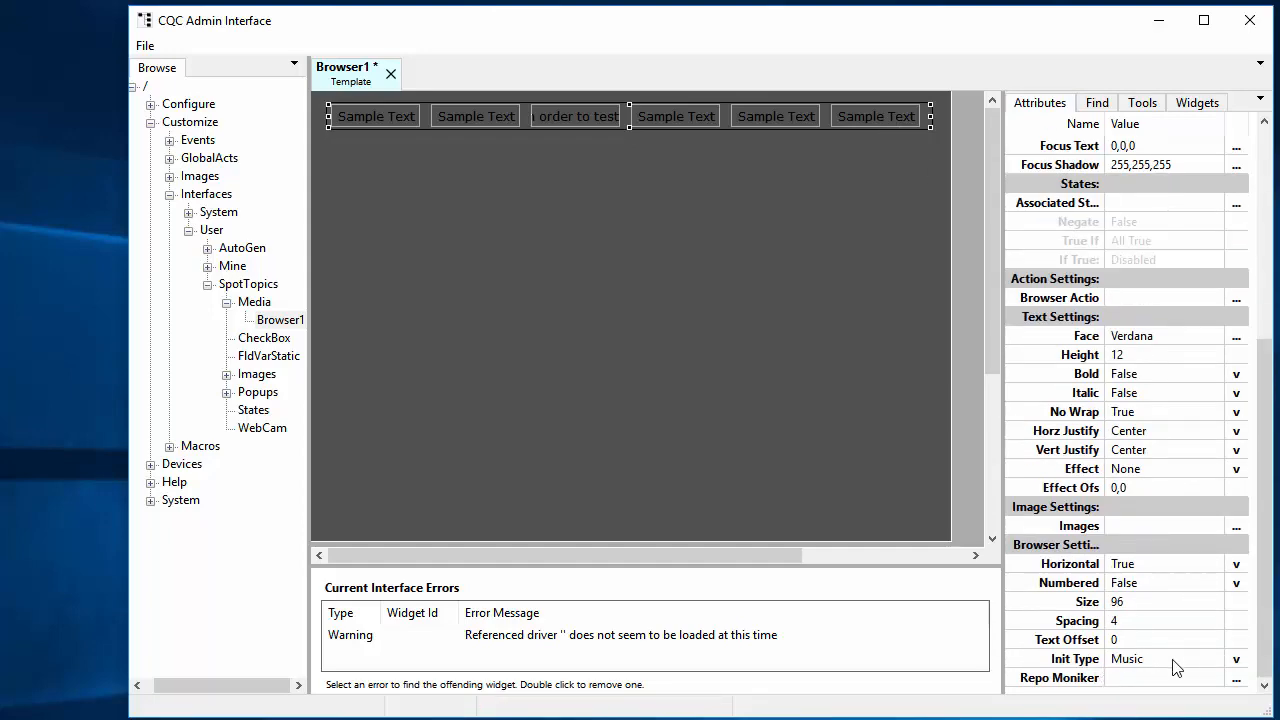
click(1238, 680)
click(1238, 682)
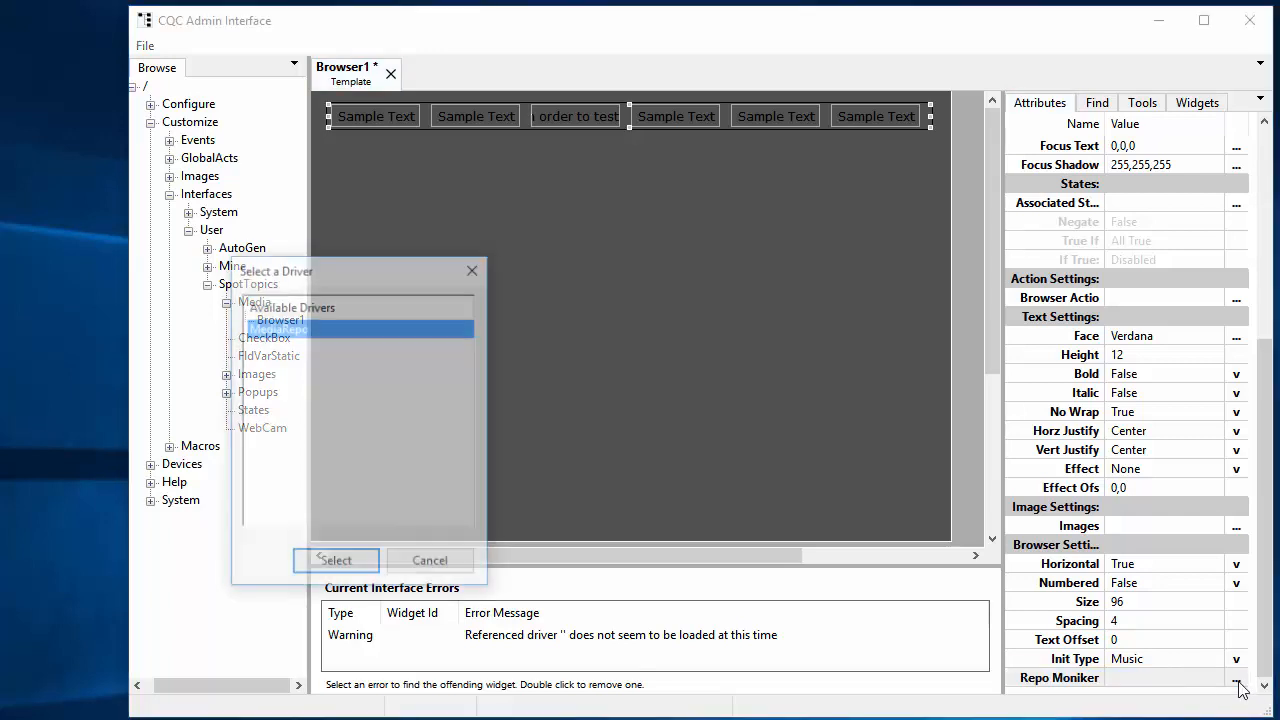
click(358, 566)
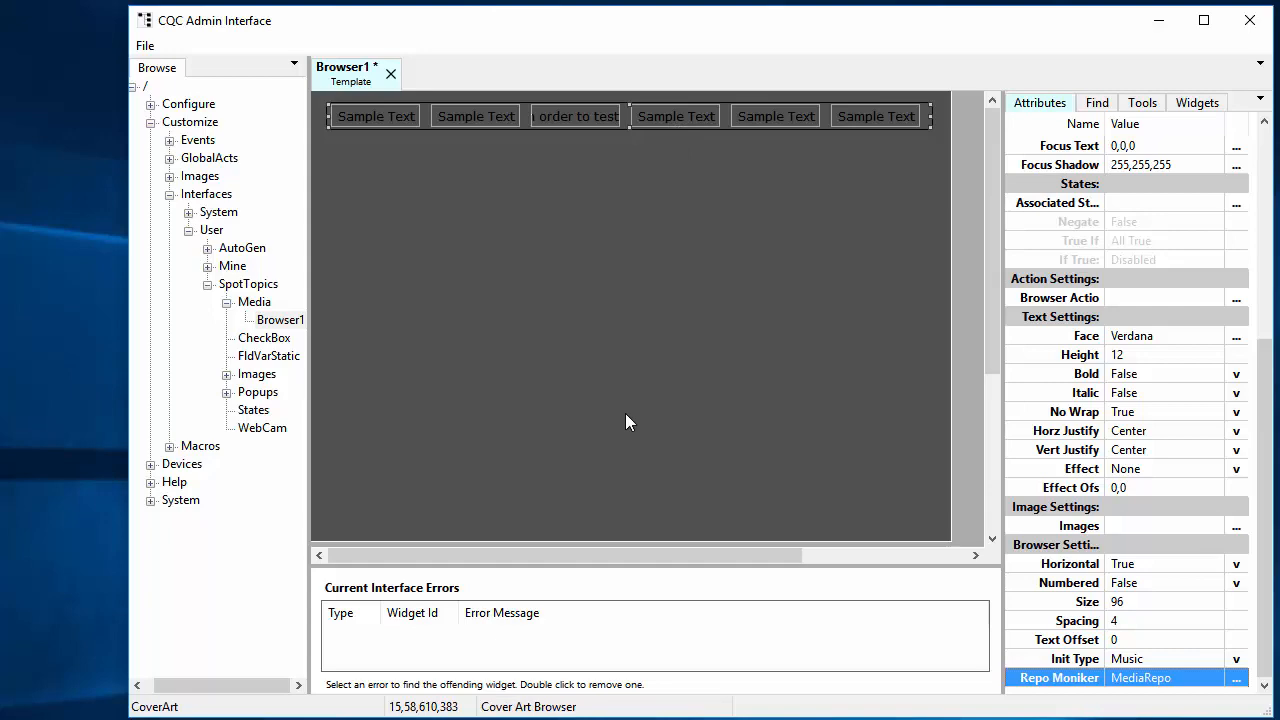
Give the category browser an OnSelect action that runs CoverArt SetCategory with %(MediaRTV:CategoryCookie), and save the action
click(725, 114)
scroll(1209, 637, down, 3)
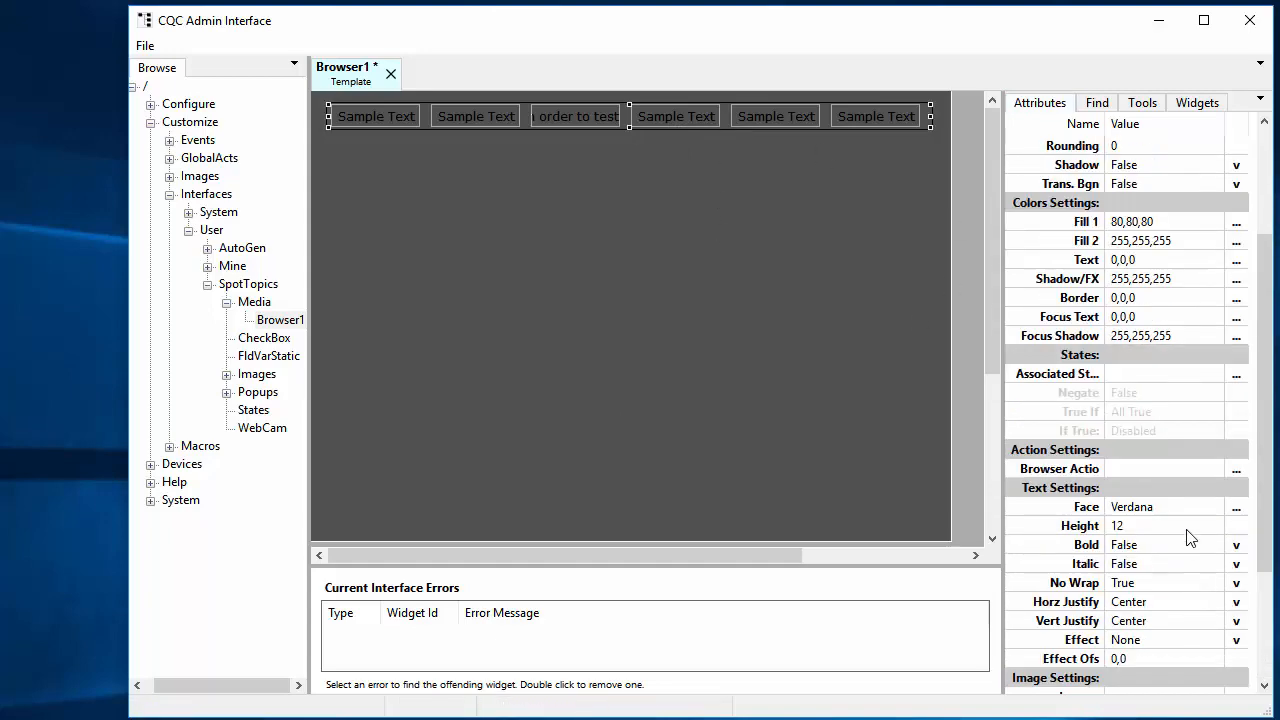
click(1172, 466)
click(1237, 469)
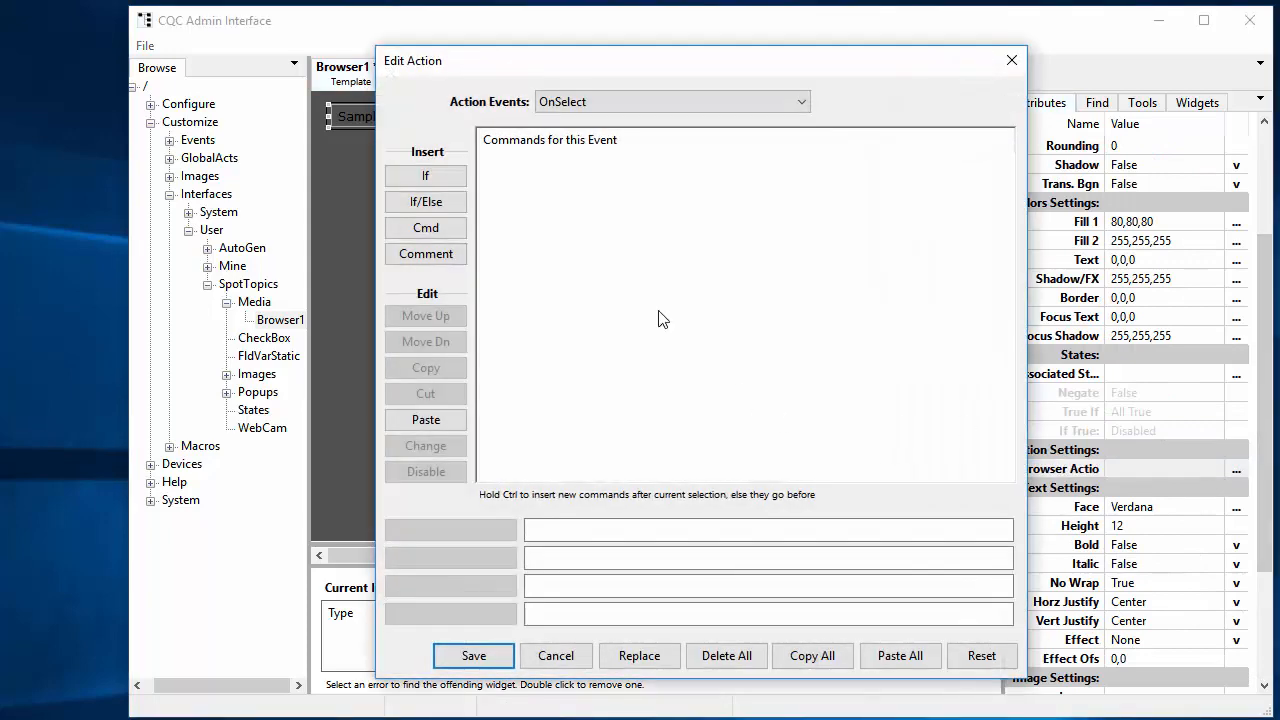
click(434, 236)
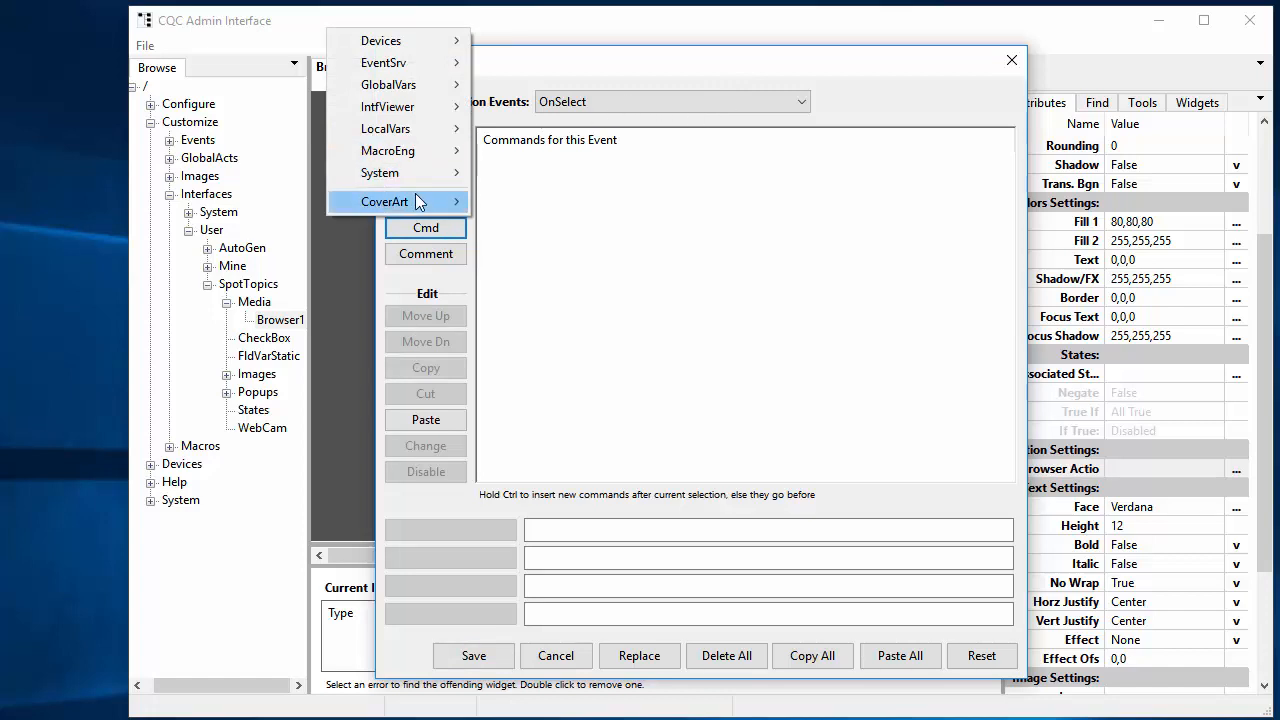
mouse_move(416, 207)
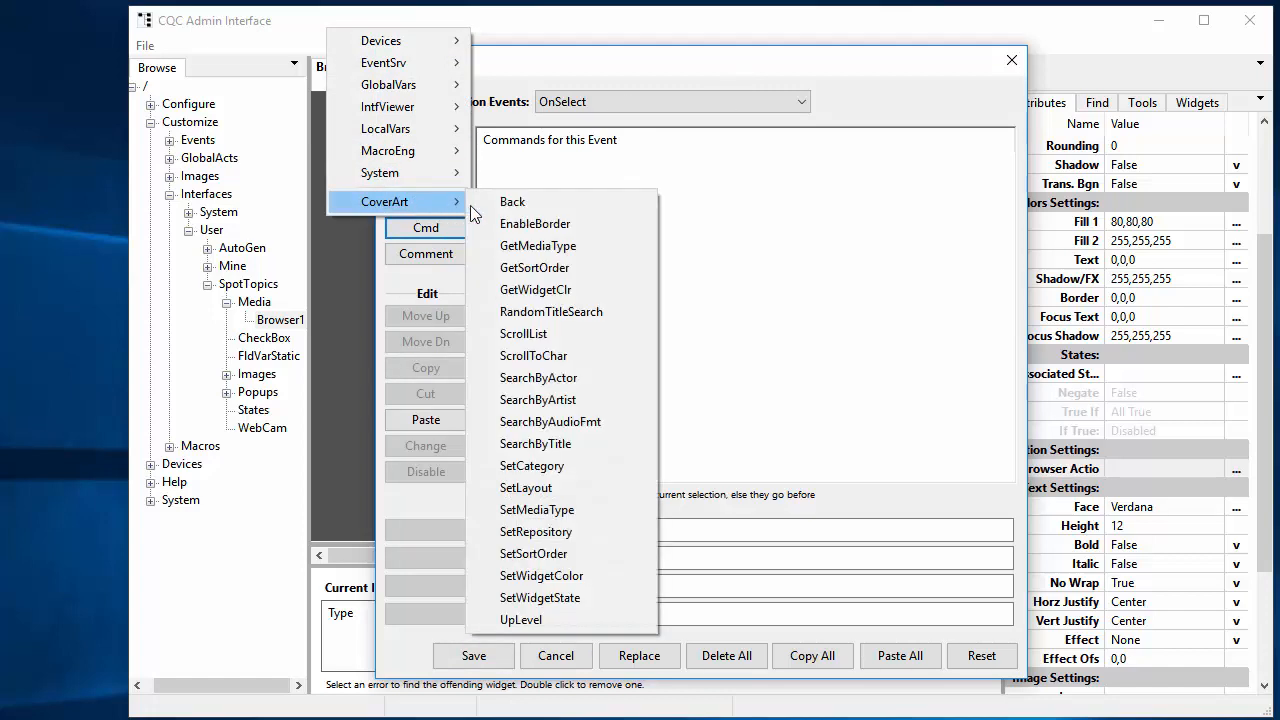
click(589, 468)
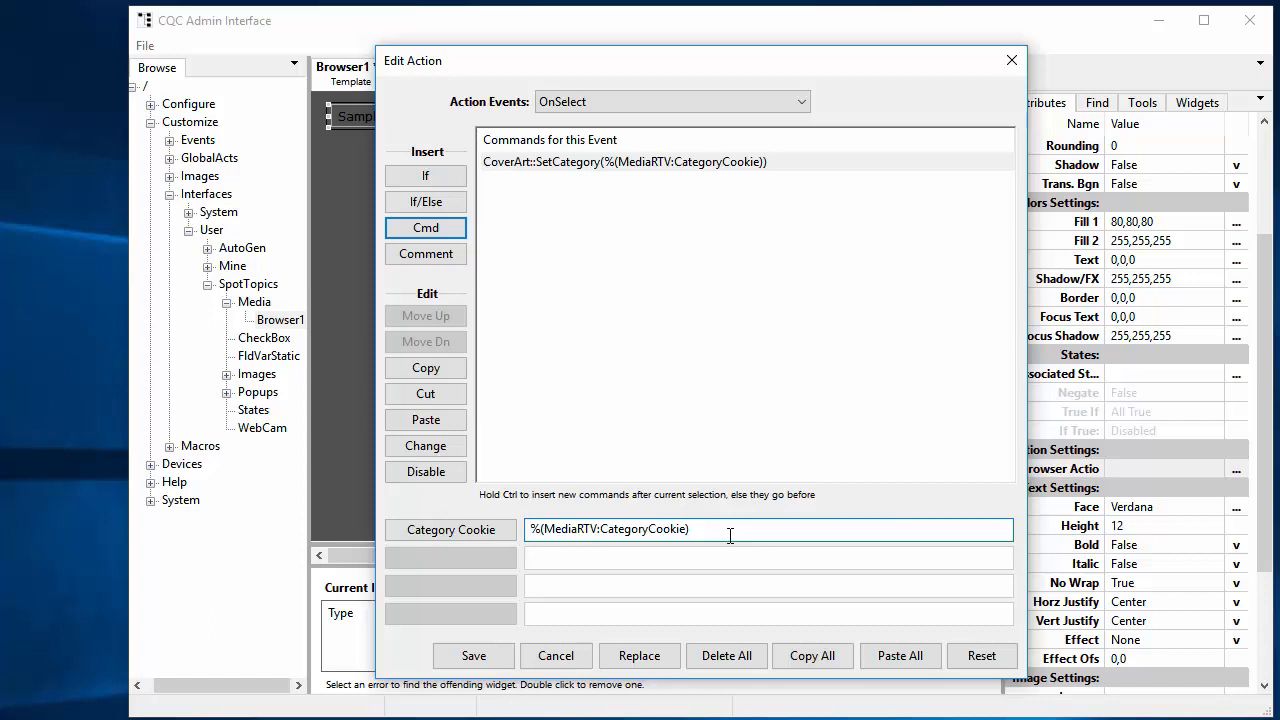
click(486, 660)
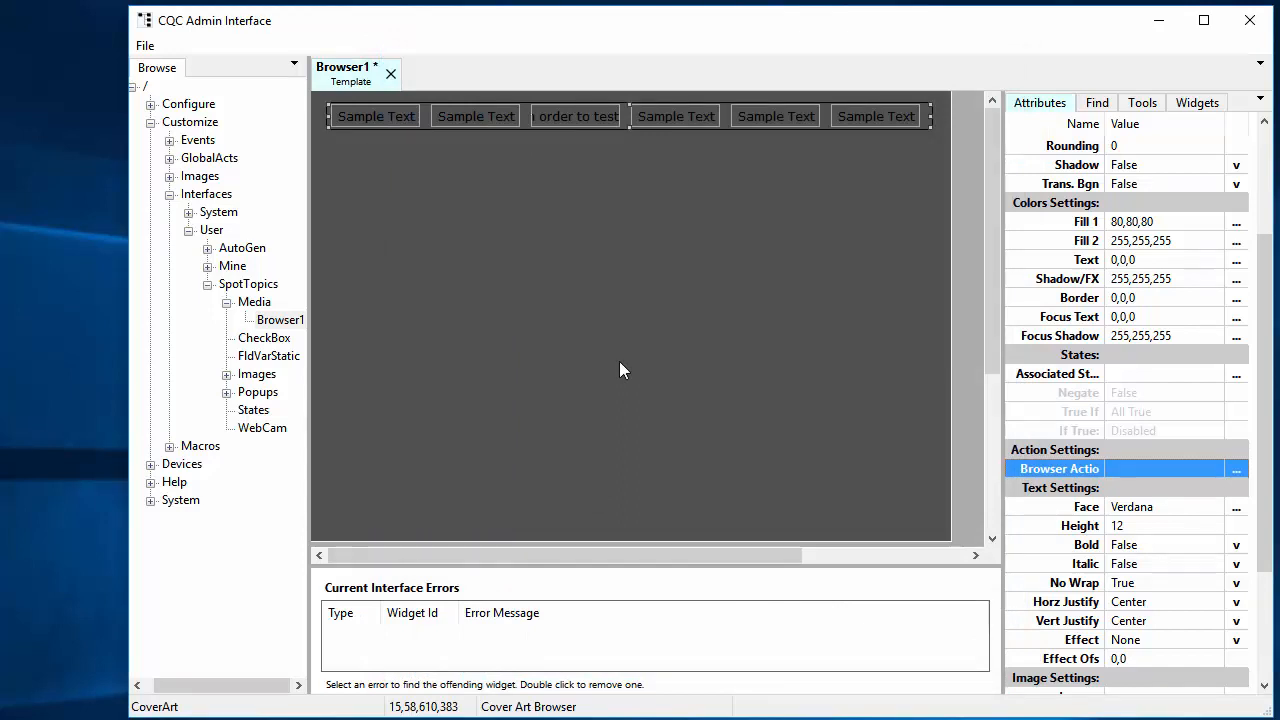
Save the template, switch to the Interface Template Viewer and reload it there with the template cache turned off
key(ctrl+s)
key(alt+Tab)
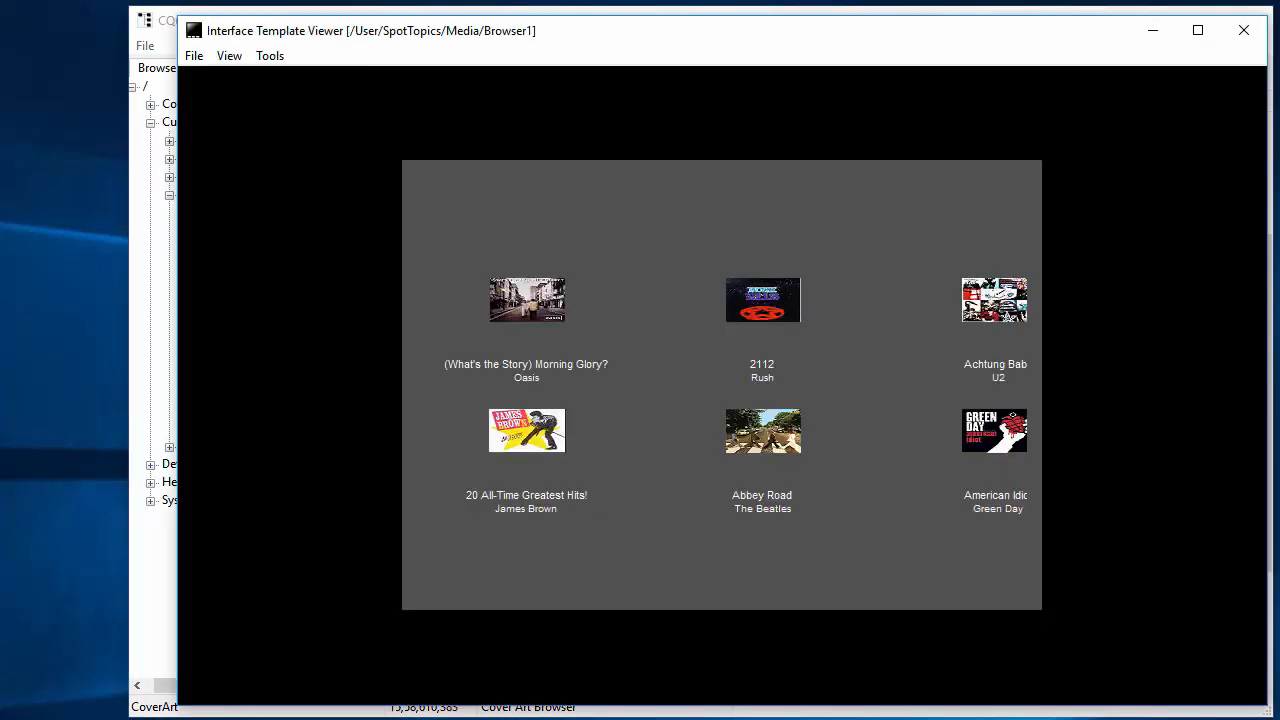
click(270, 58)
click(344, 105)
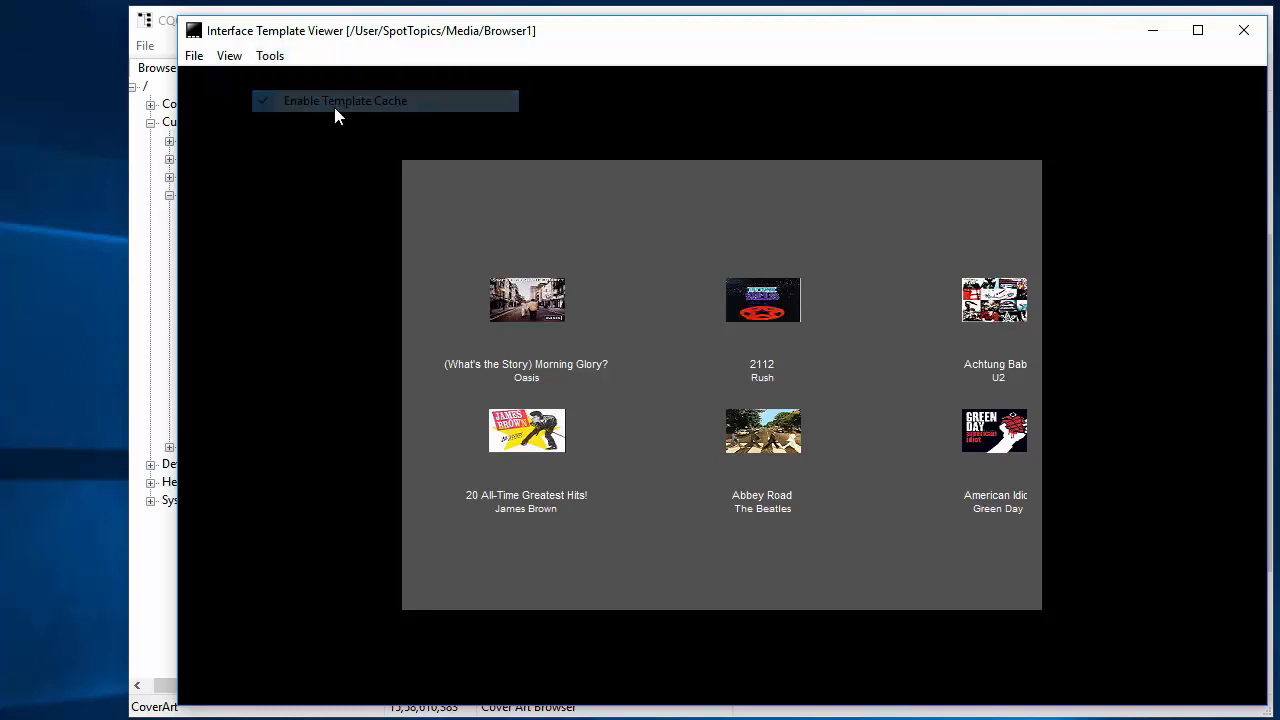
click(194, 57)
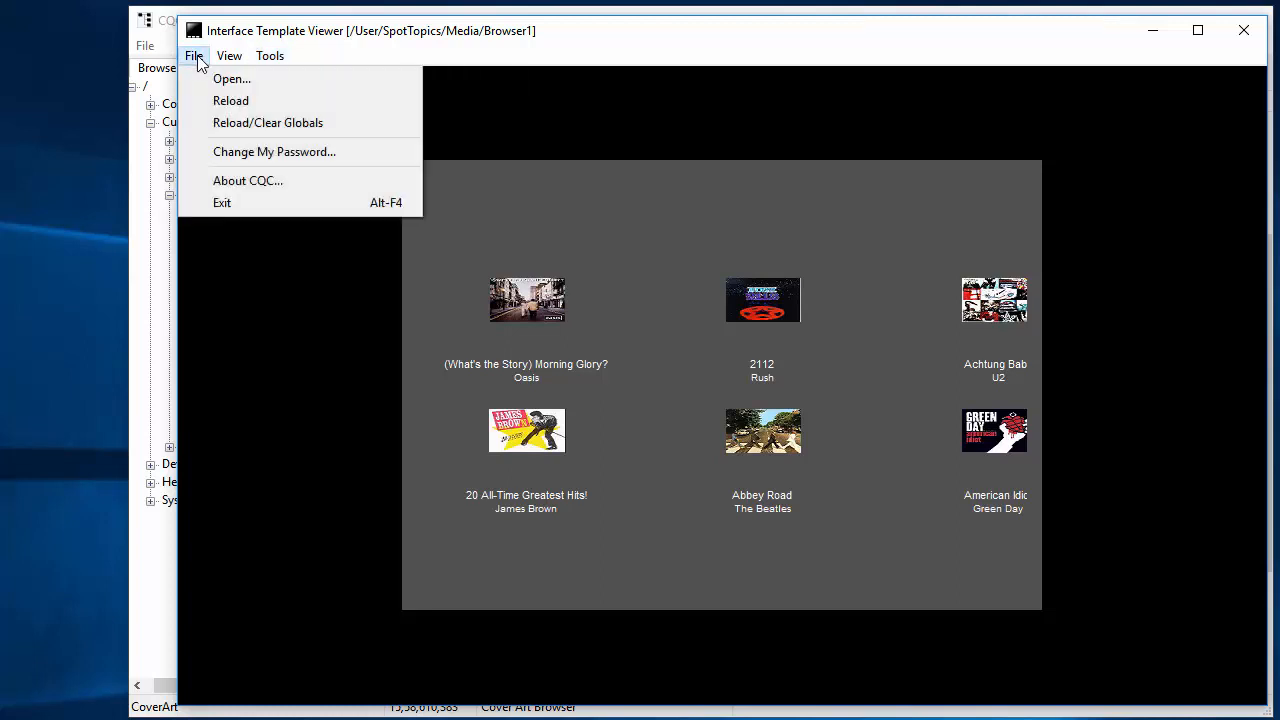
click(238, 101)
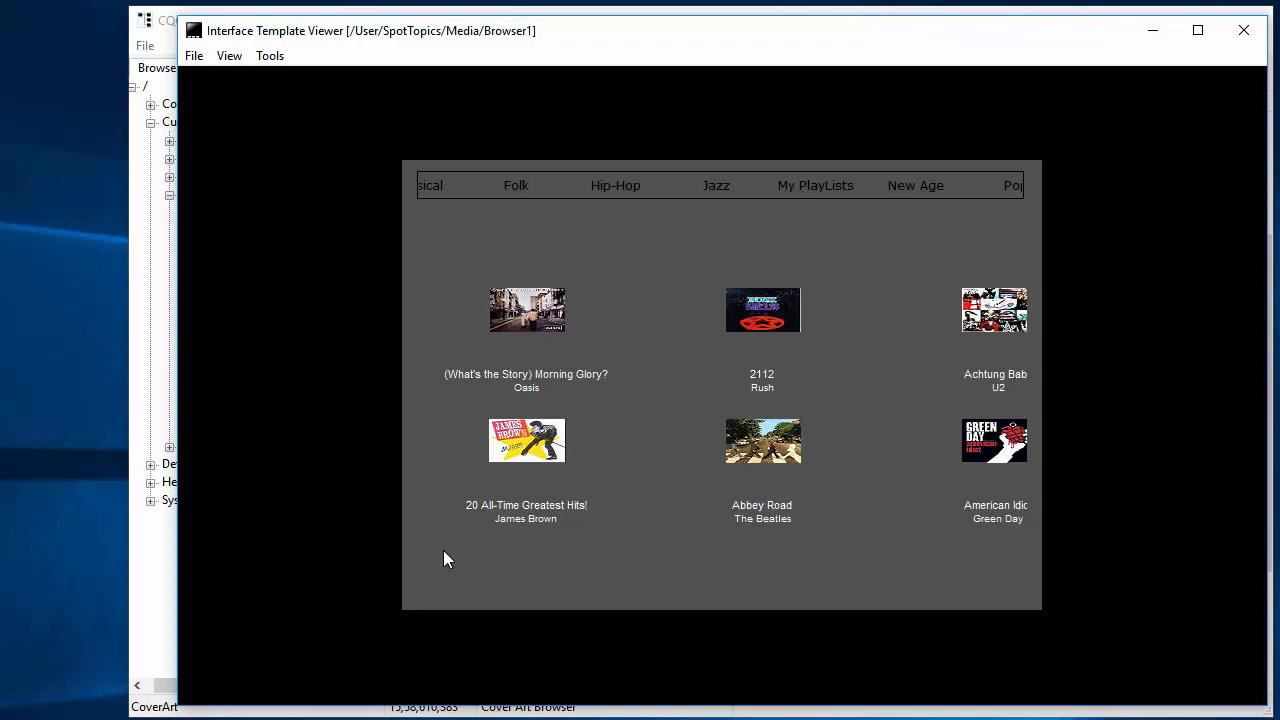
Test the category strip in the viewer by choosing categories such as New Age and Folk and checking the cover art shown
drag(443, 550, 443, 600)
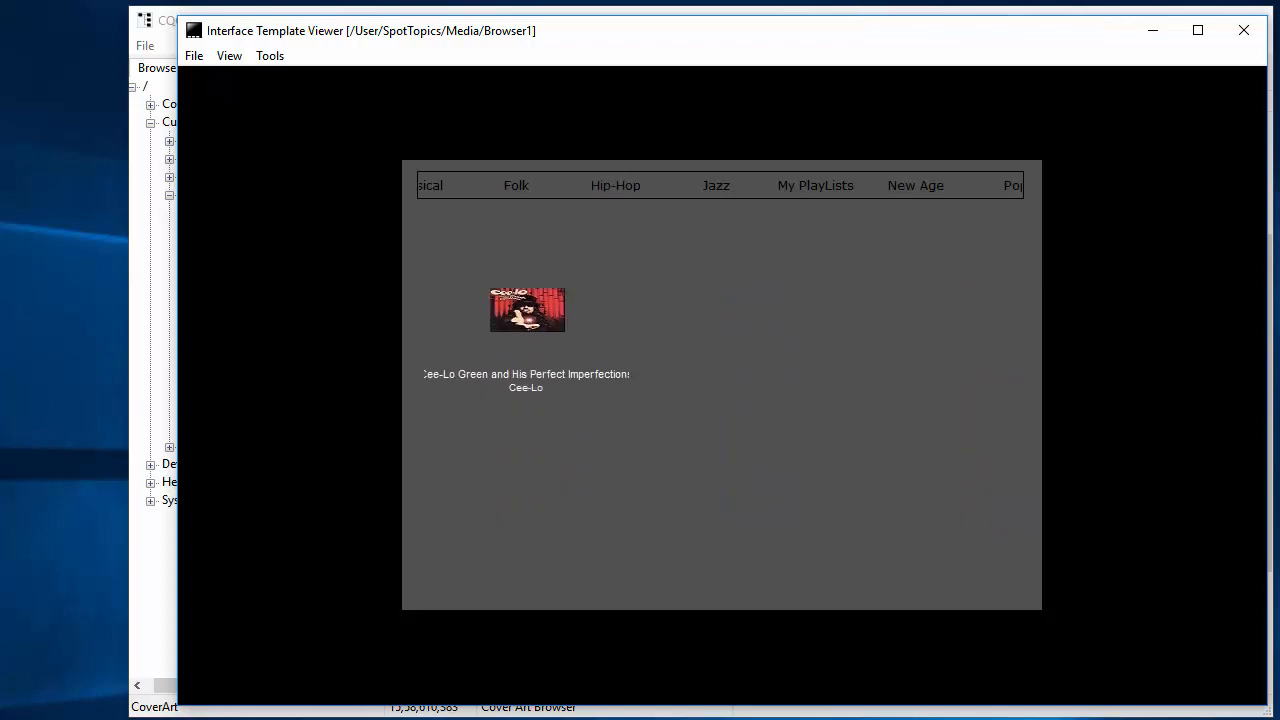
click(916, 186)
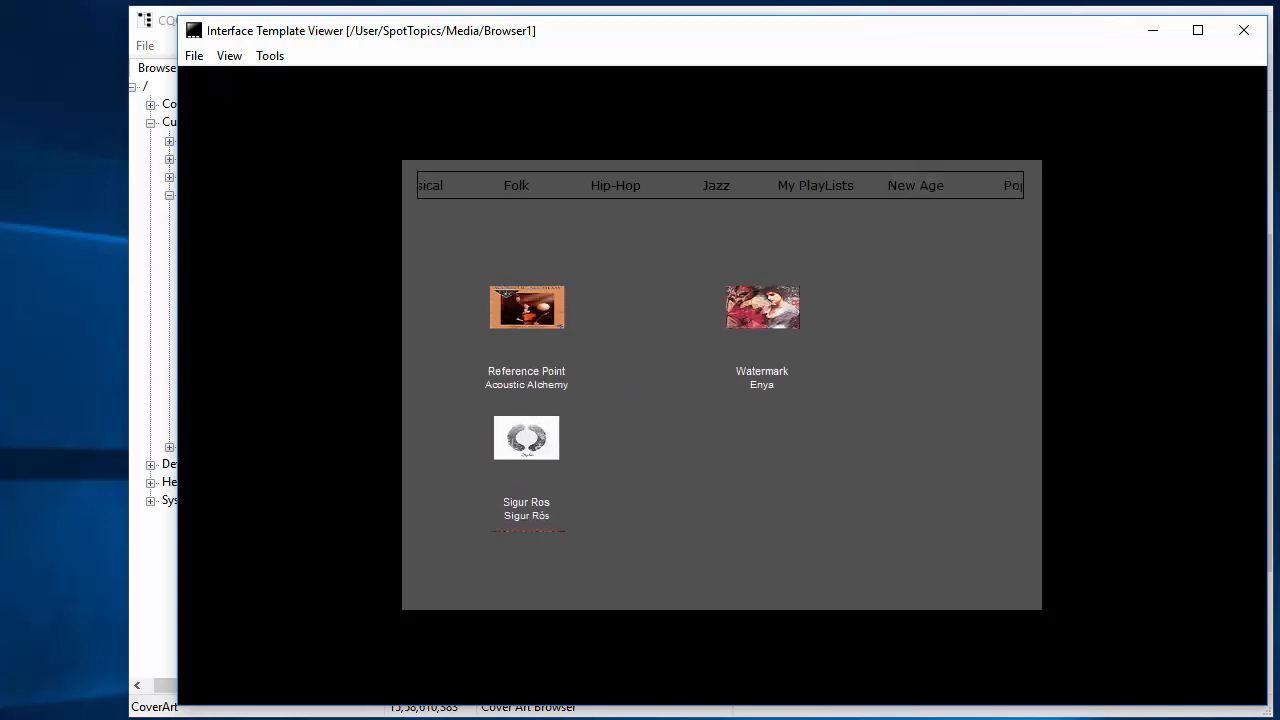
click(525, 187)
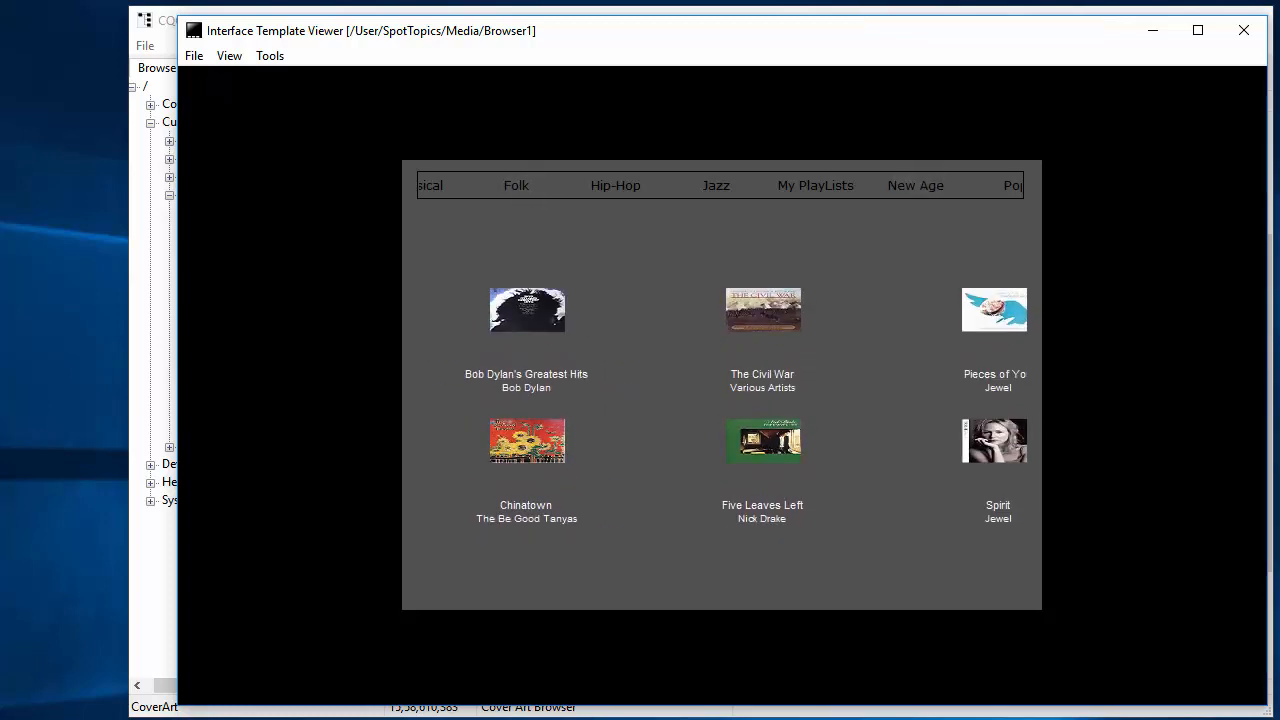
scroll(722, 410, down, 1)
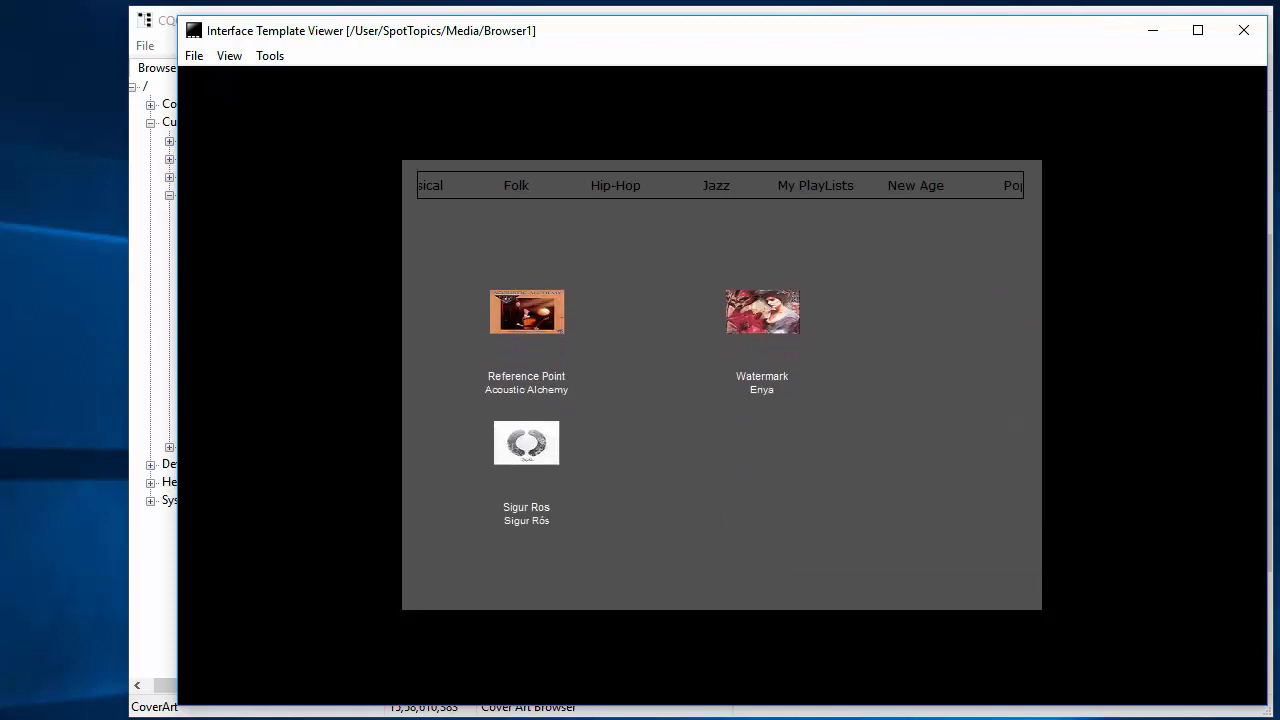
scroll(722, 410, down, 1)
scroll(722, 410, down, 1)
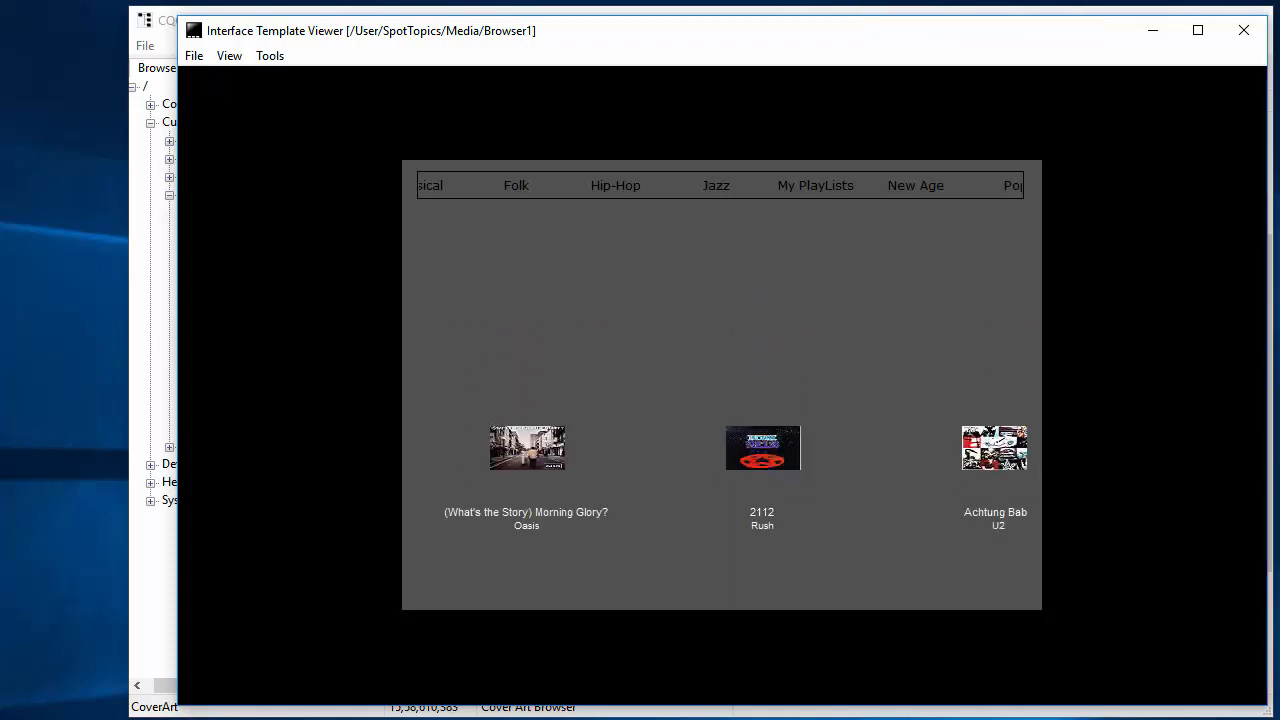